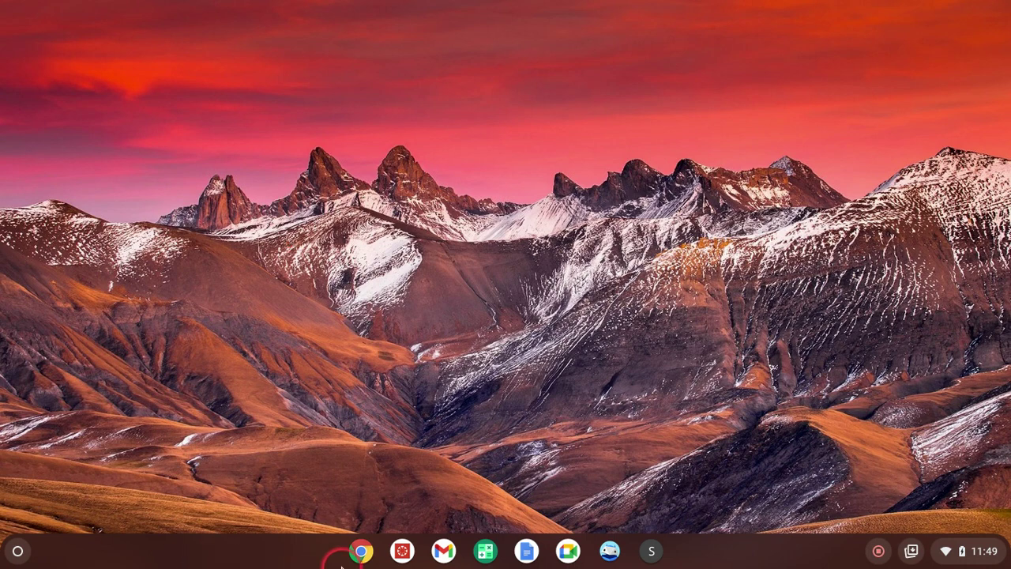
# - Open the Invited site in Chrome from a web search for "invited" and close the room that is still open
pyautogui.click(364, 551)
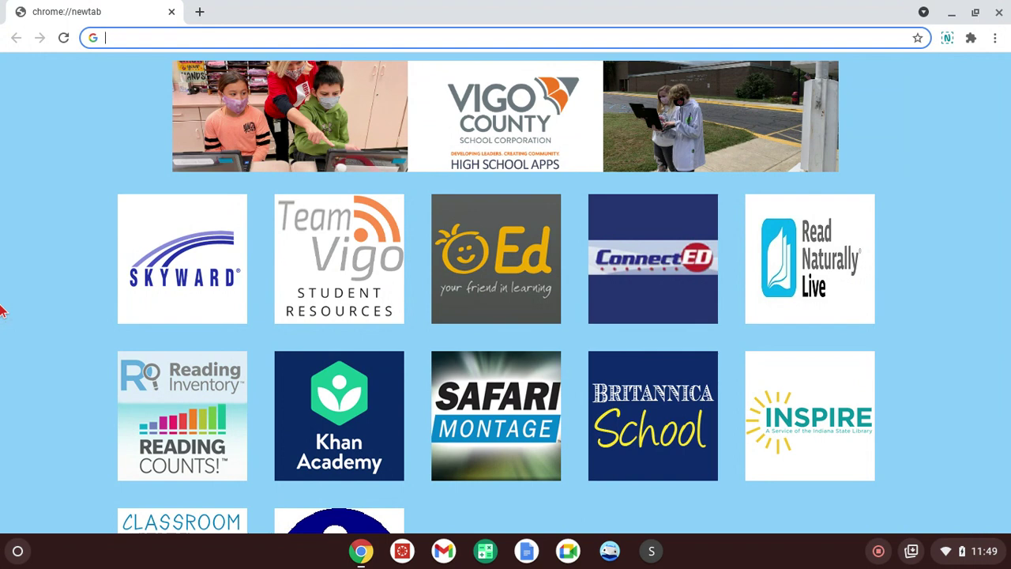
pyautogui.write('invited')
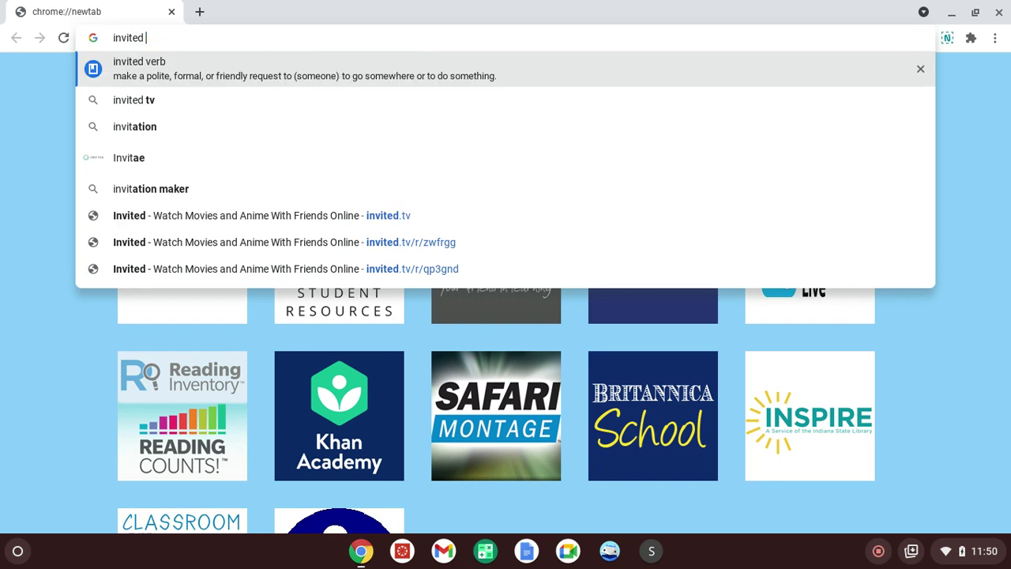
pyautogui.press('Return')
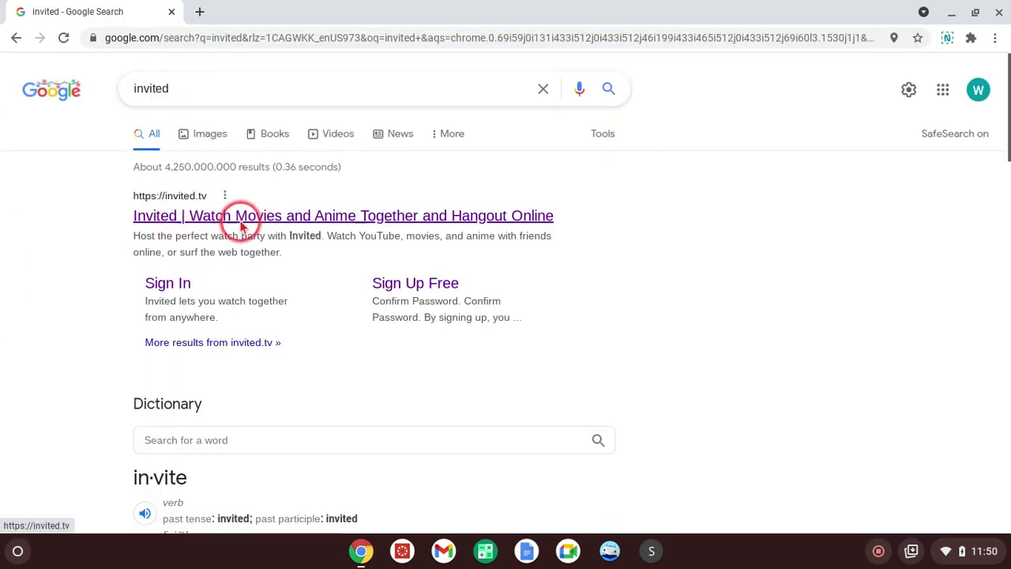
pyautogui.click(206, 225)
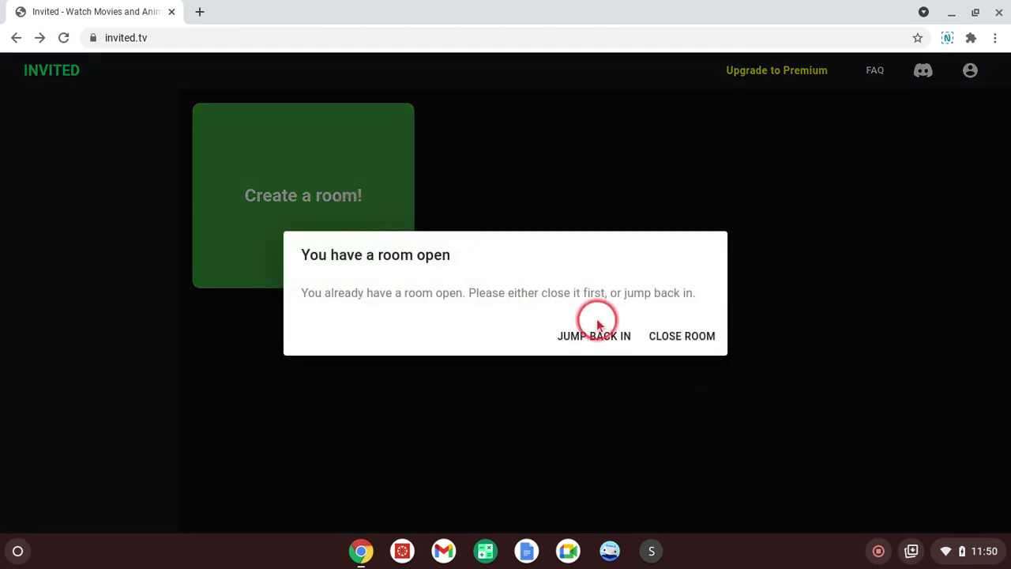
pyautogui.click(660, 335)
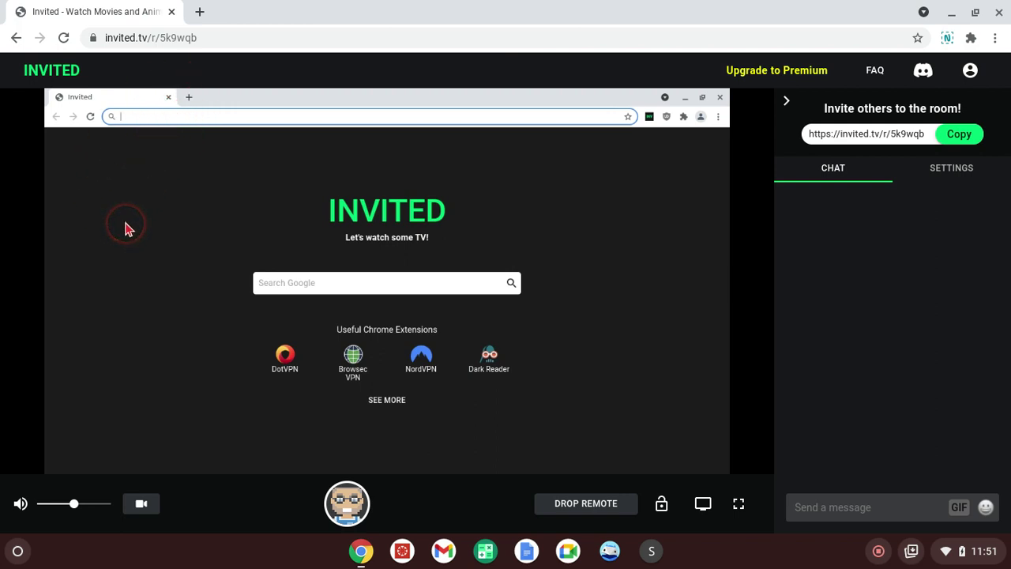
# - Enter "games" in the Invited room's browser and try the same search in a separate Chrome tab, closing that tab again
pyautogui.write('games')
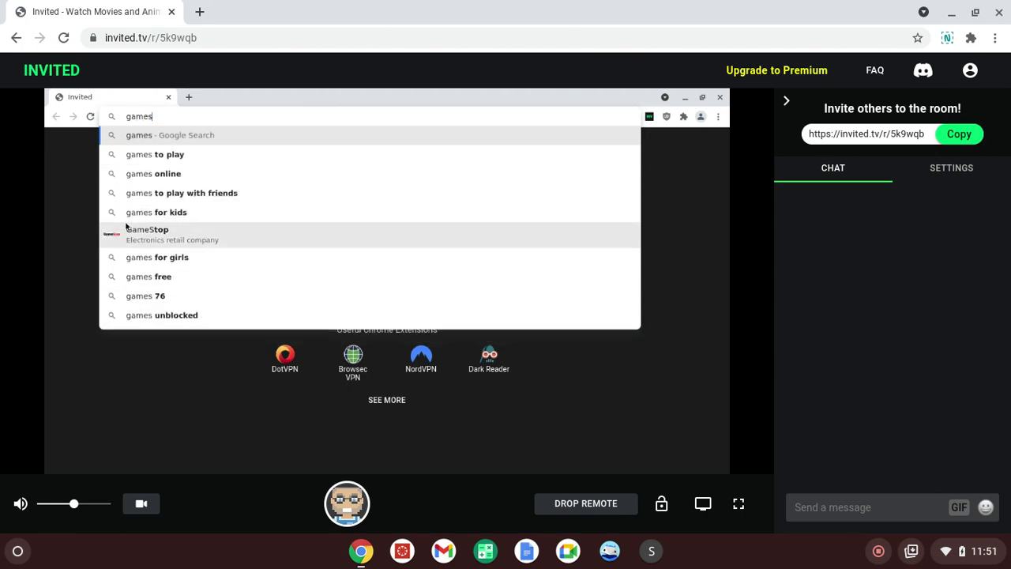
pyautogui.hotkey('ctrl', 't')
pyautogui.write('games')
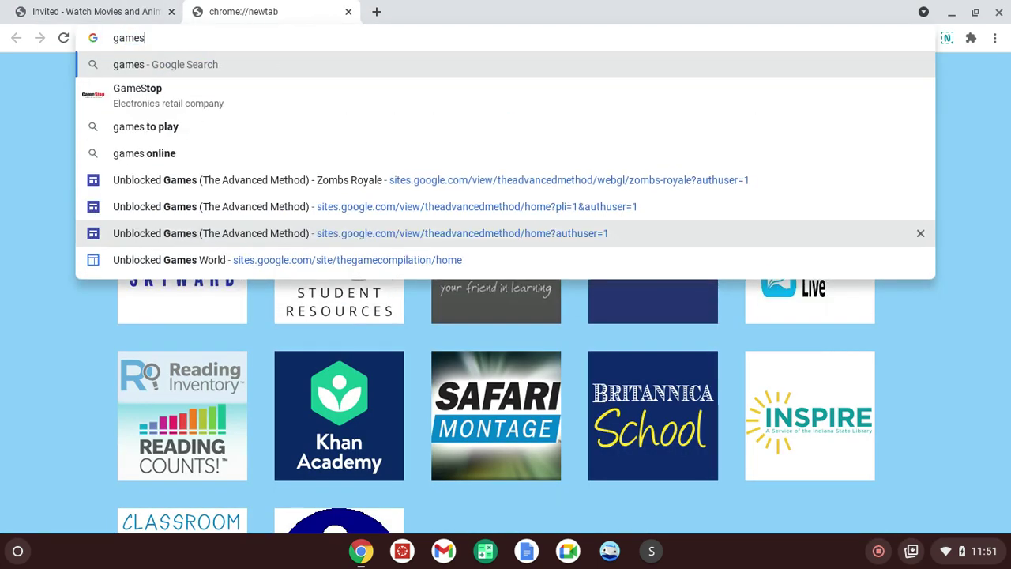
pyautogui.press('Return')
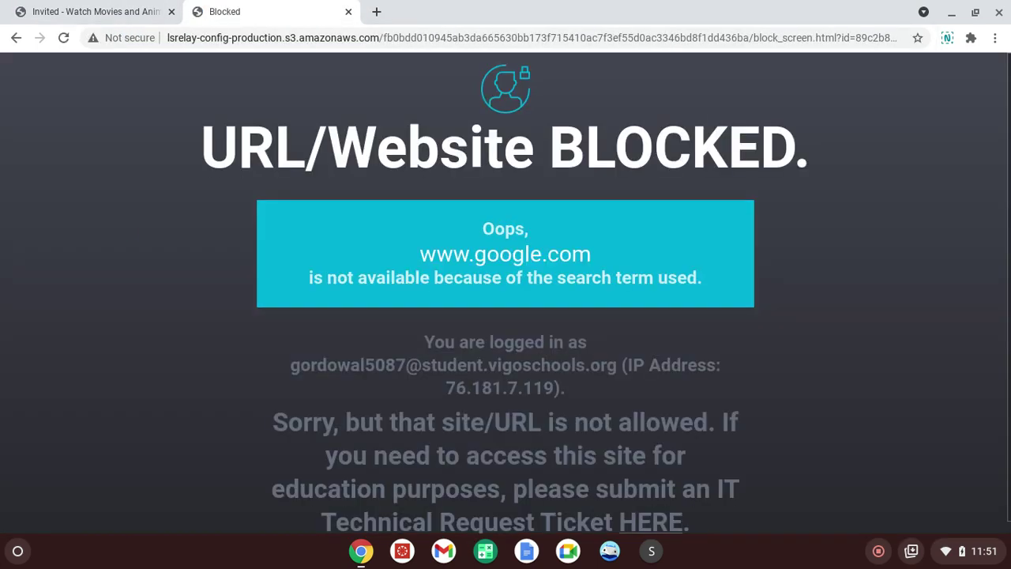
pyautogui.hotkey('ctrl', 'w')
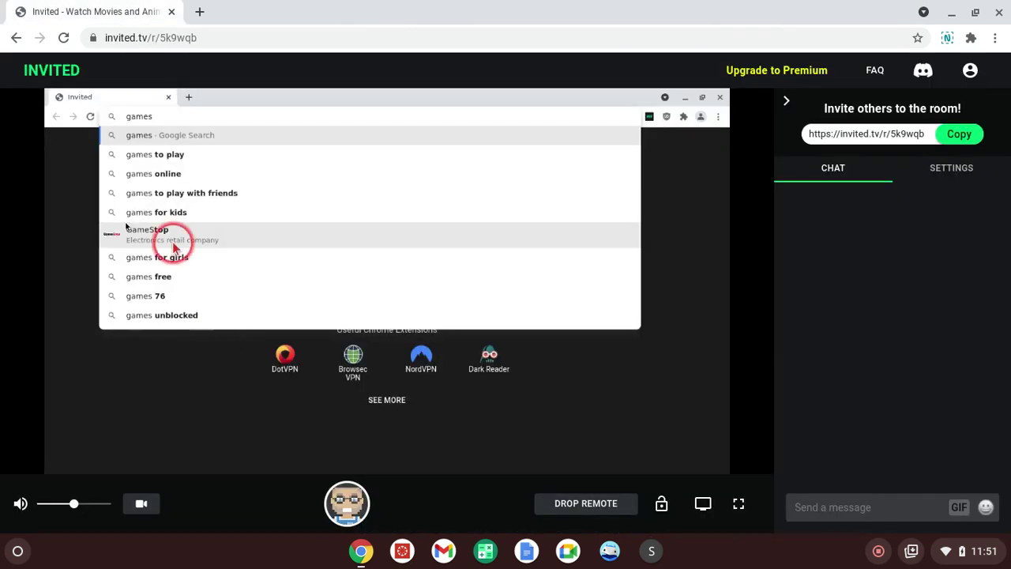
# - Open the Cartoon Network games page from a "games" search in the room's browser, accepting all cookies, and close Chrome
pyautogui.click(158, 117)
pyautogui.press('Return')
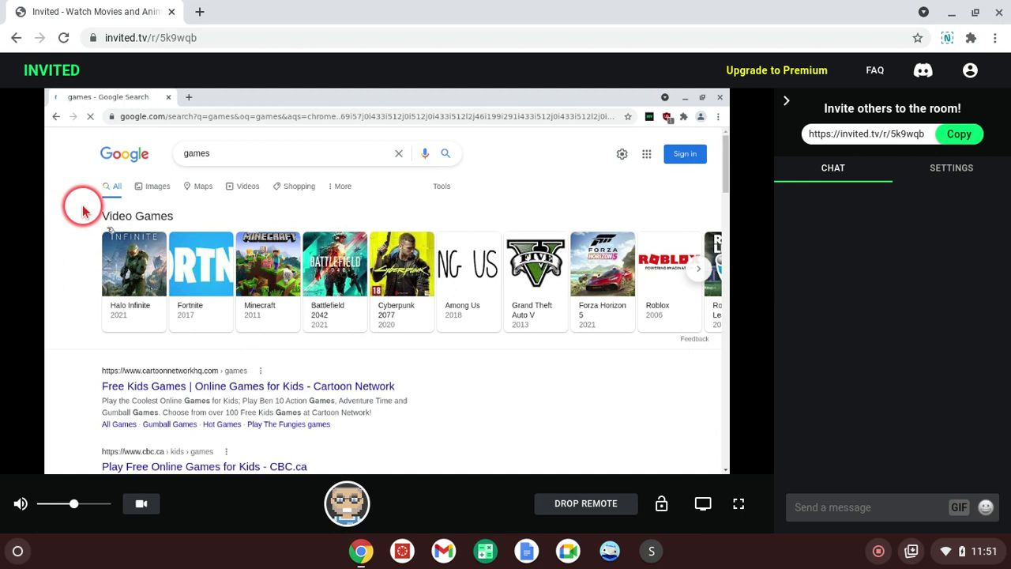
pyautogui.click(175, 389)
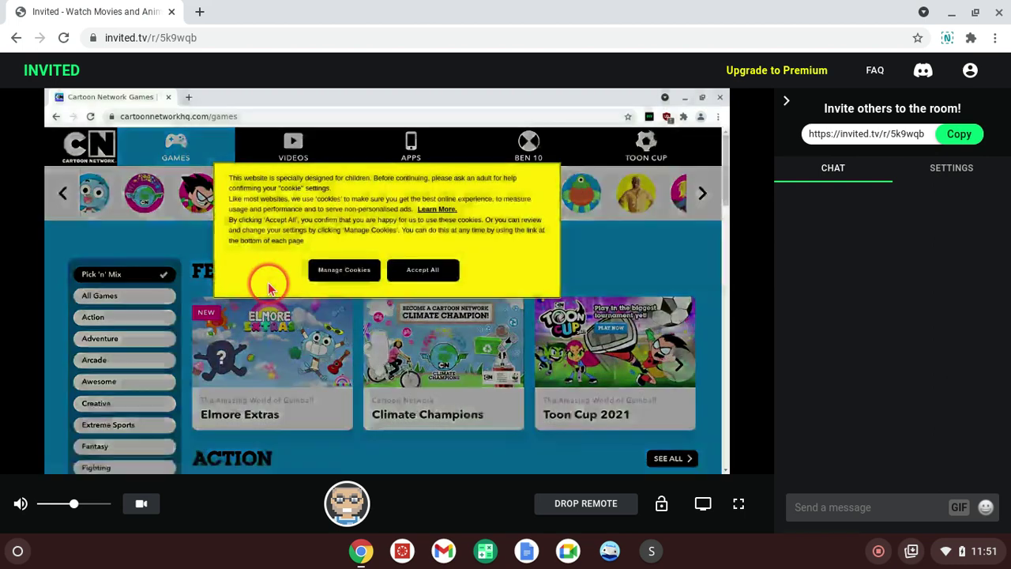
pyautogui.scroll(-3, 332, 360)
pyautogui.scroll(3, 331, 360)
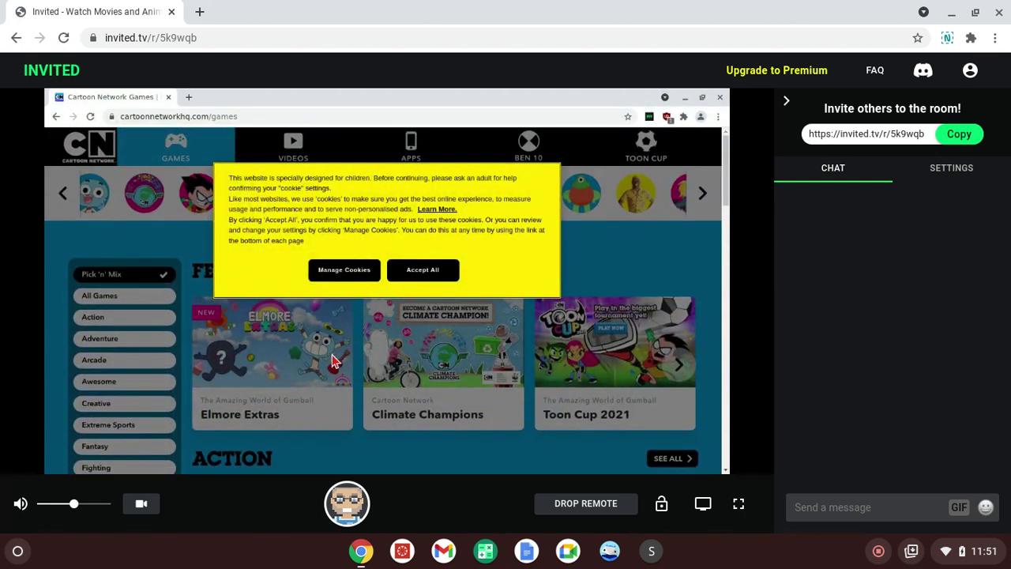
pyautogui.click(409, 270)
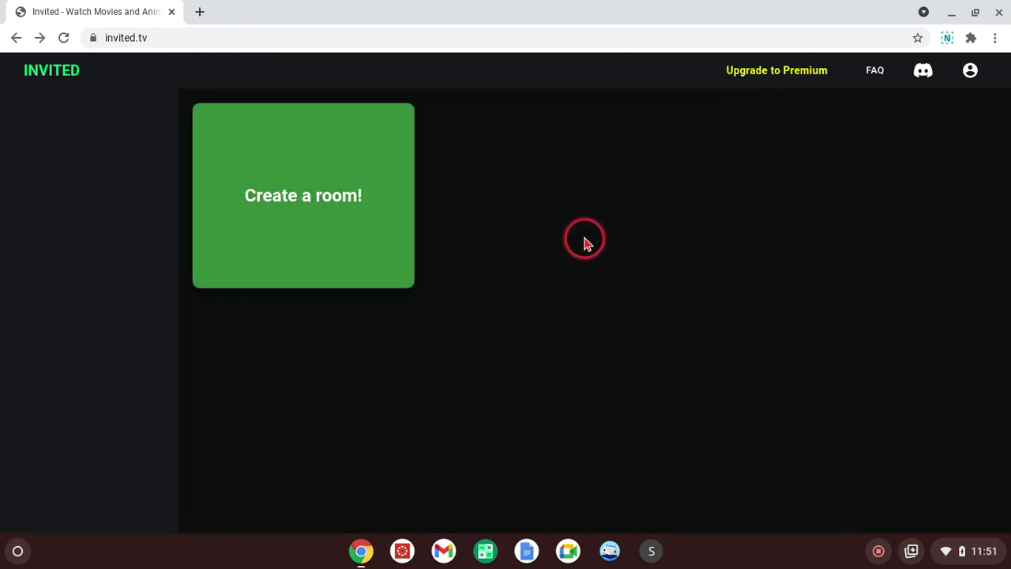
pyautogui.click(999, 11)
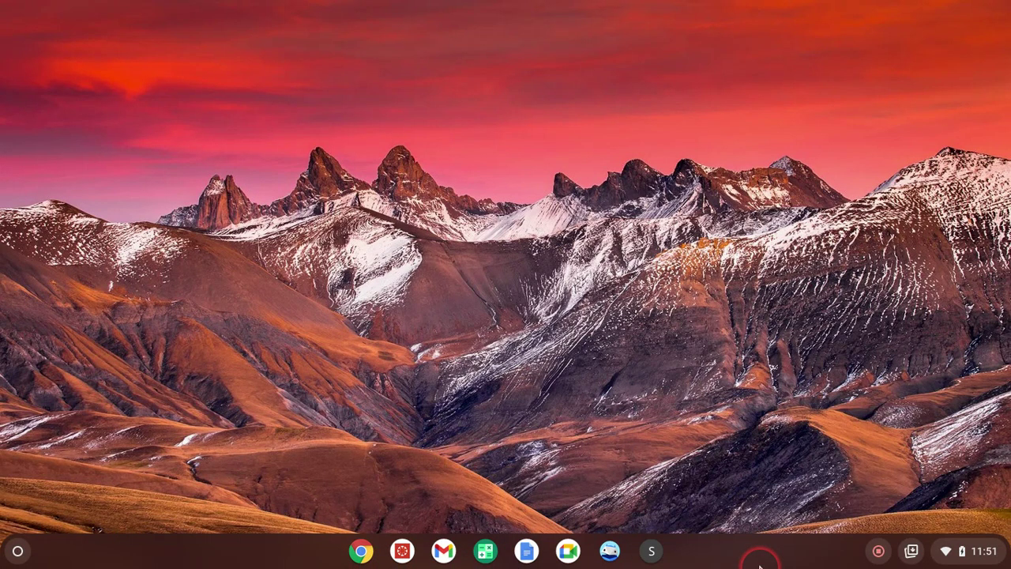
# - Open the Chrome Web Store's extensions page in Chrome and search the store for "class dojo"
pyautogui.moveTo(759, 564); pyautogui.dragTo(711, 9)
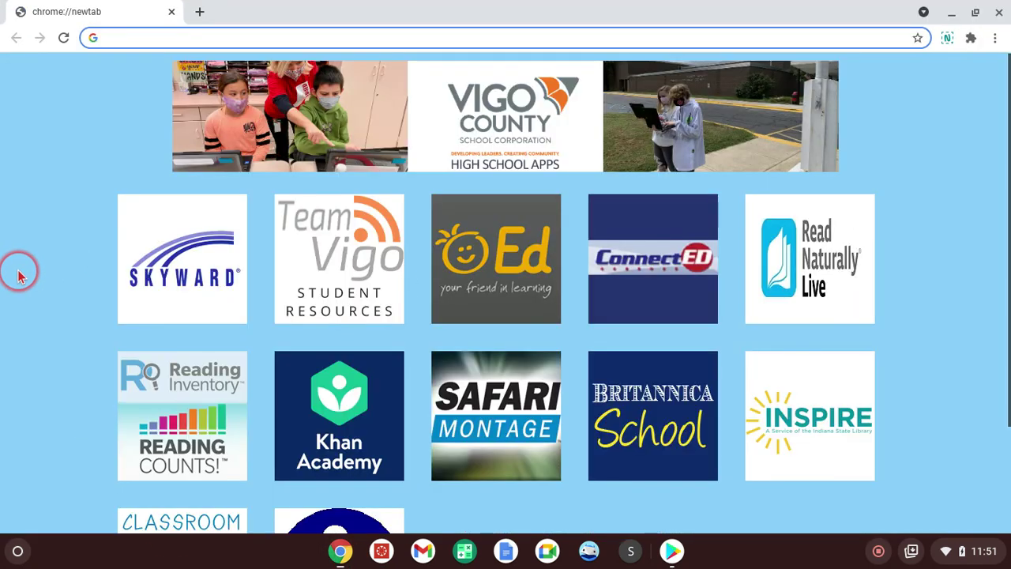
pyautogui.write('chrom')
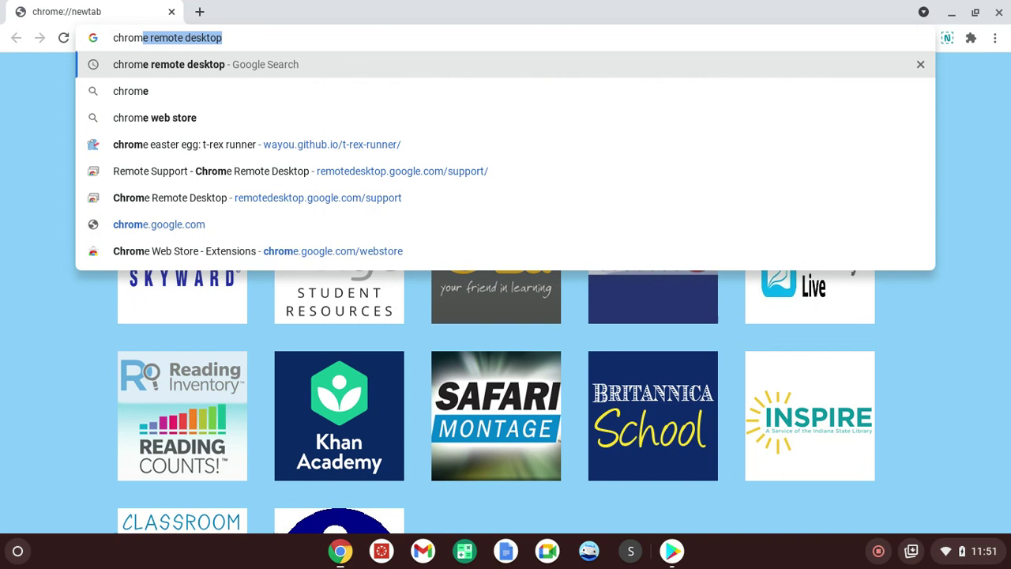
pyautogui.click(119, 250)
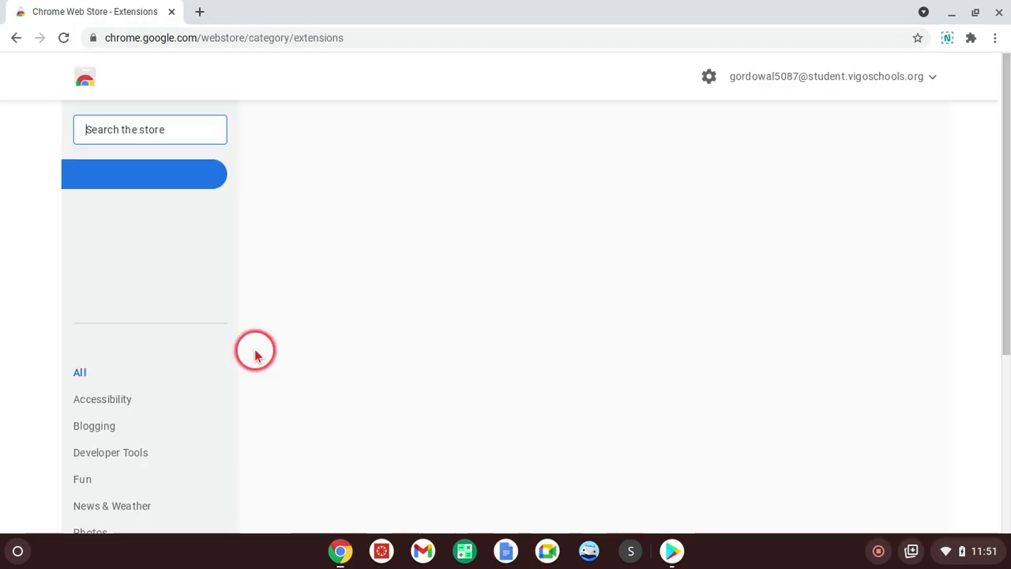
pyautogui.write('class')
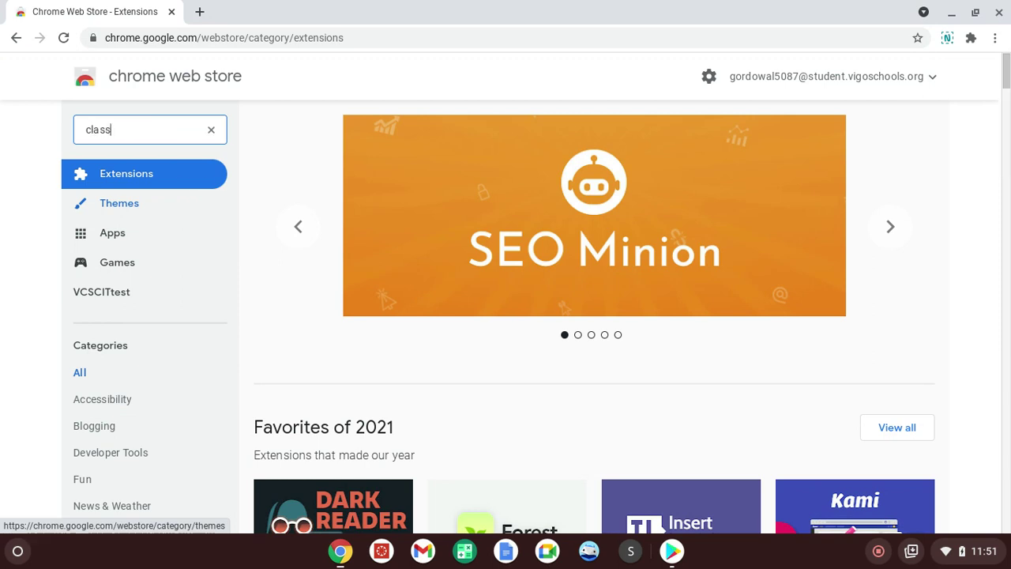
pyautogui.write(' dojo')
pyautogui.press('Return')
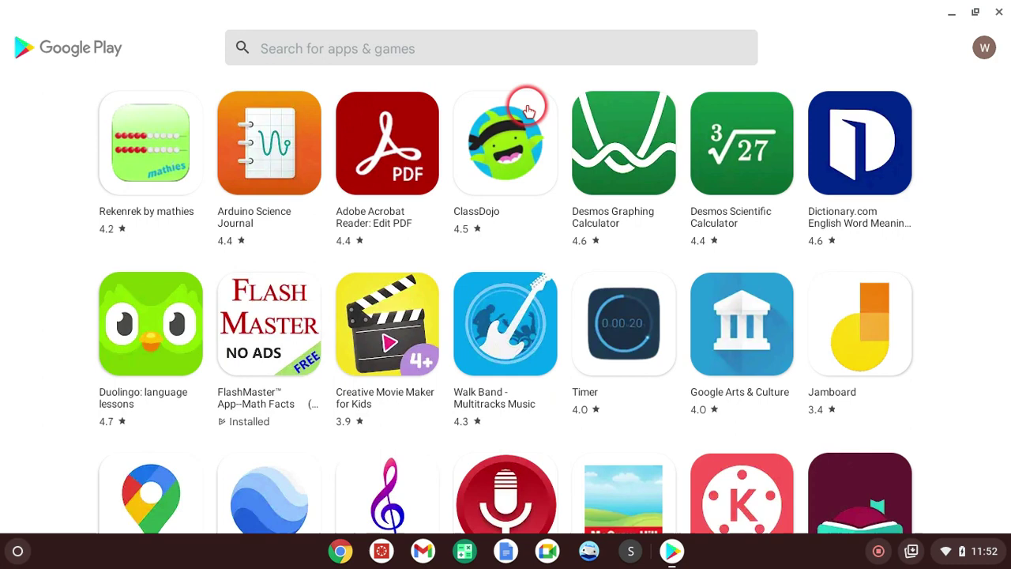
# - View the ClassDojo page in Google Play and look through the full list of available apps
pyautogui.click(526, 148)
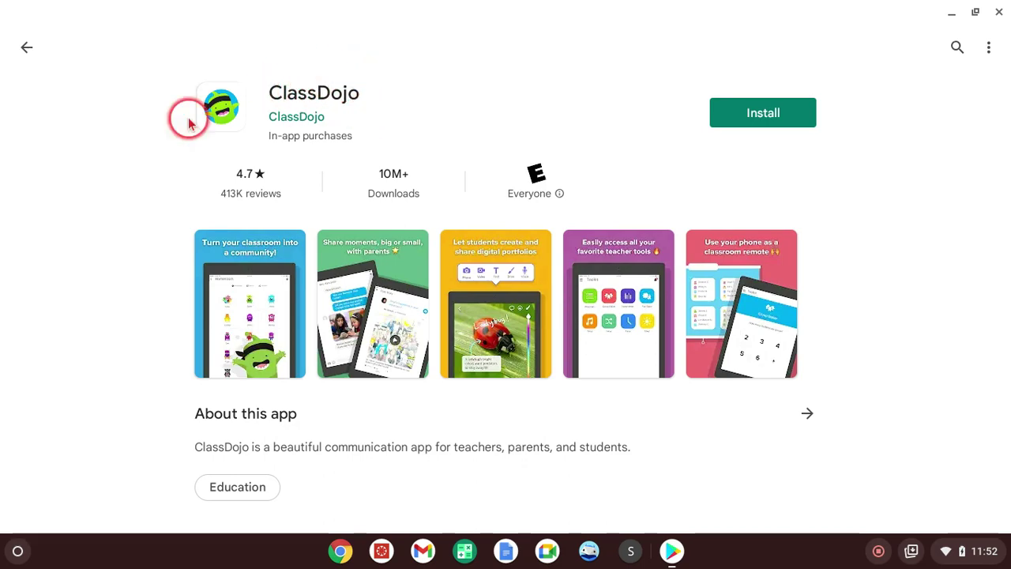
pyautogui.click(26, 48)
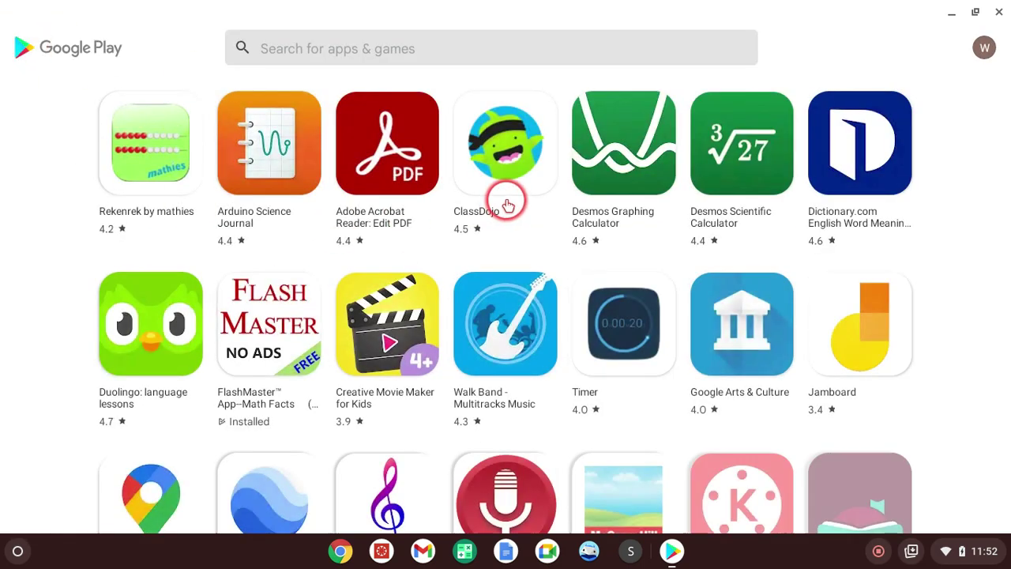
pyautogui.scroll(-5, 452, 151)
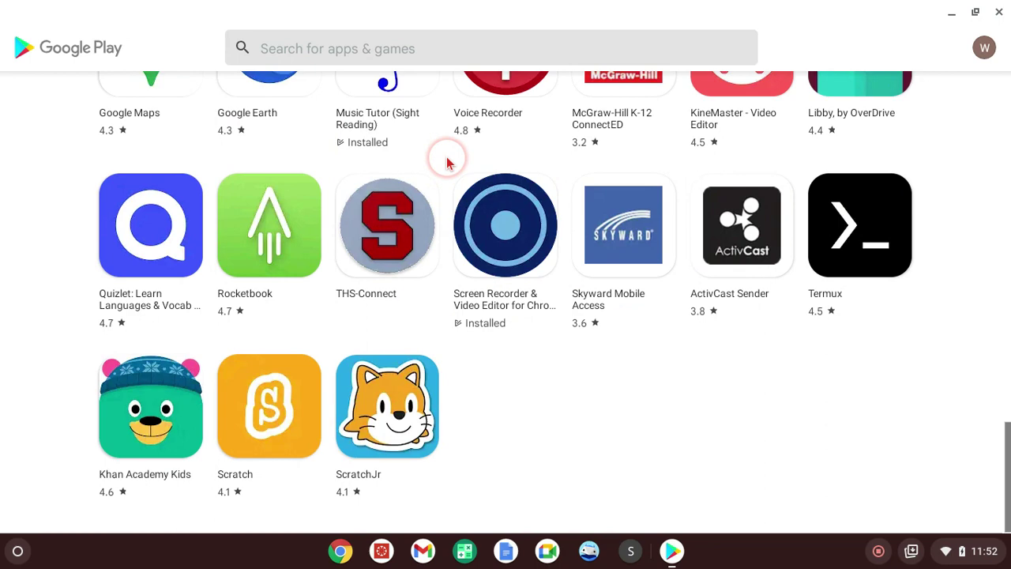
pyautogui.scroll(5, 413, 242)
pyautogui.scroll(-5, 416, 250)
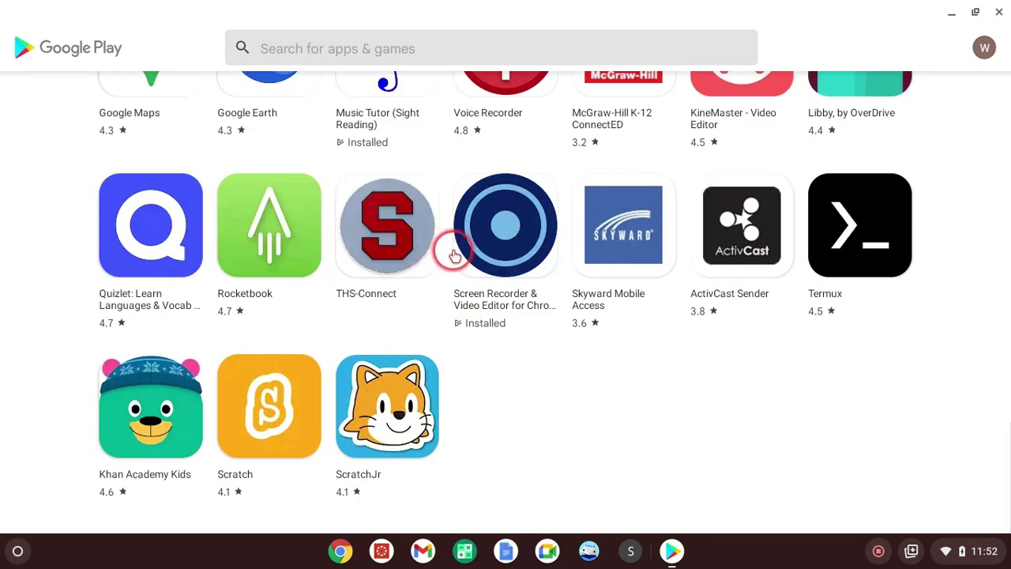
pyautogui.scroll(5, 452, 248)
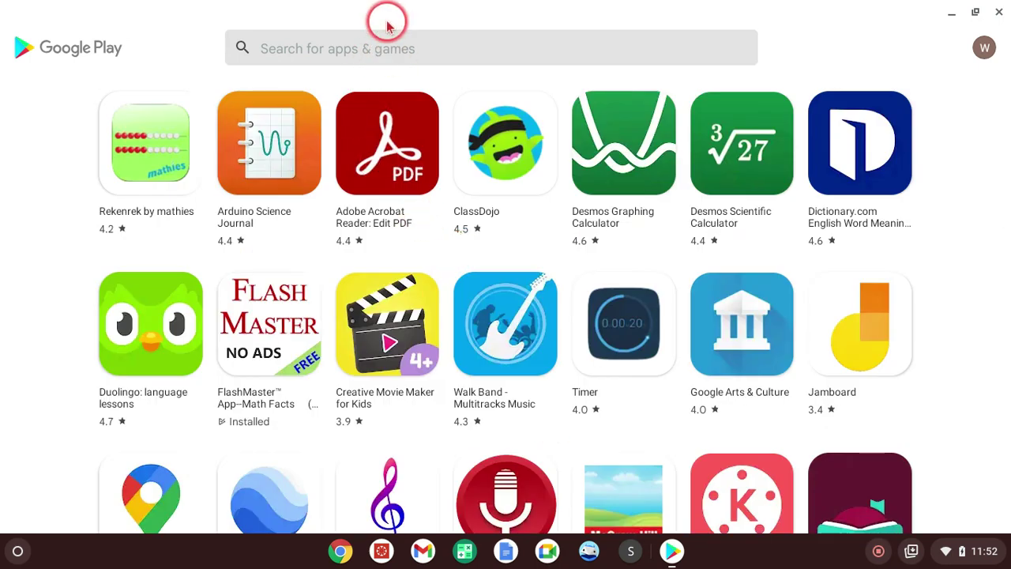
# - Install ClassDojo from its Google Play page, checking the download progress and the user reviews
pyautogui.click(526, 161)
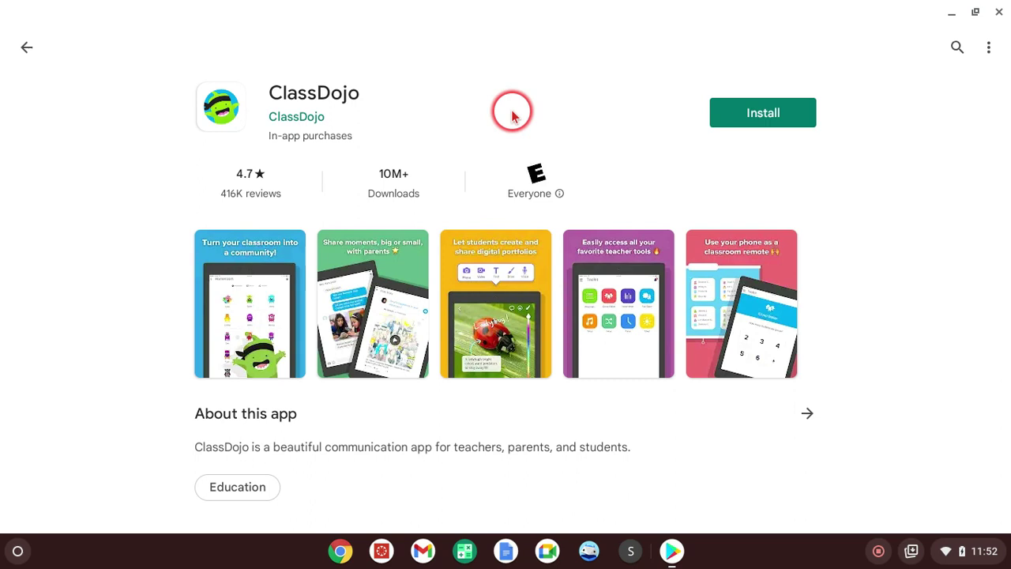
pyautogui.click(771, 116)
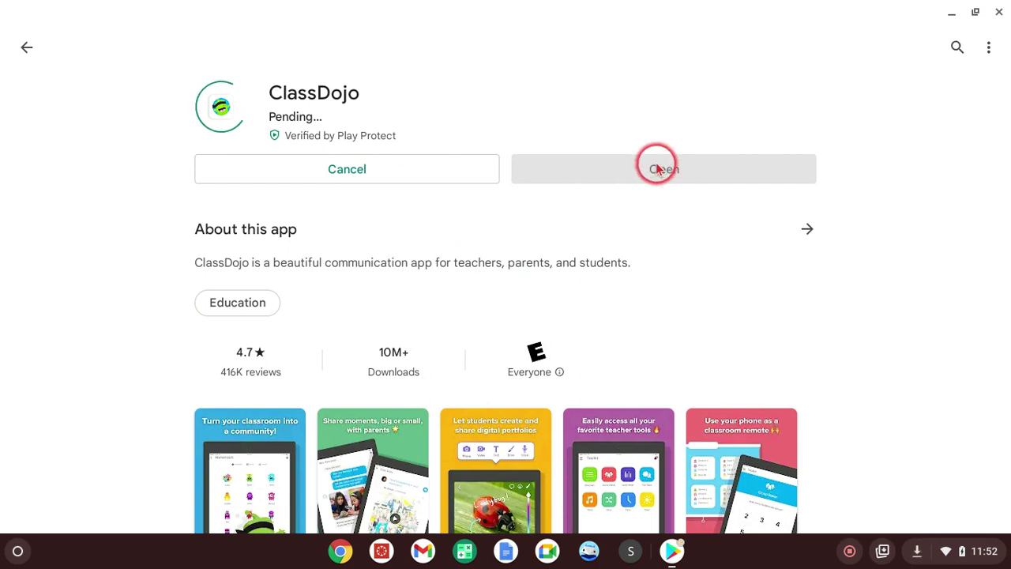
pyautogui.click(983, 551)
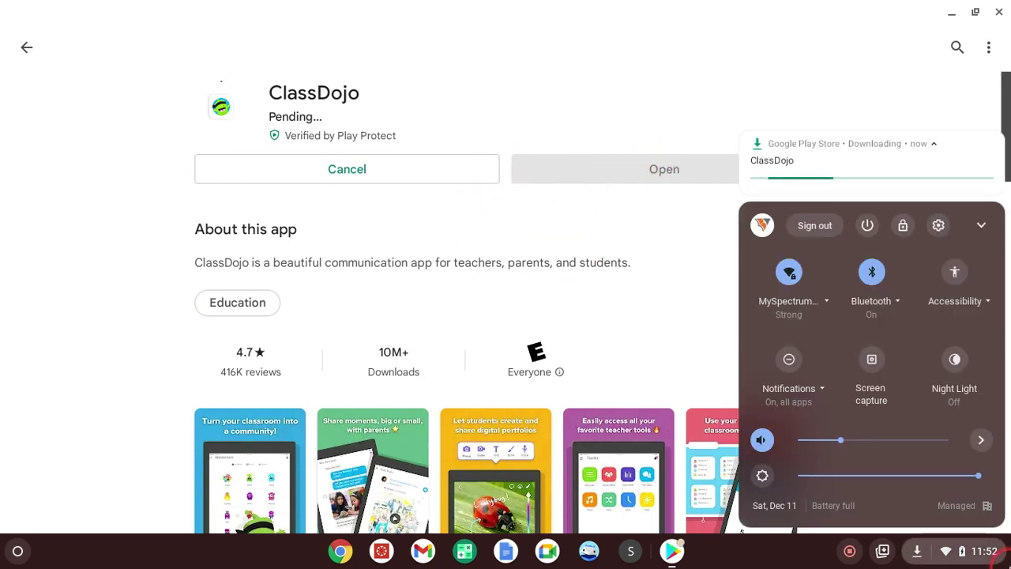
pyautogui.click(984, 551)
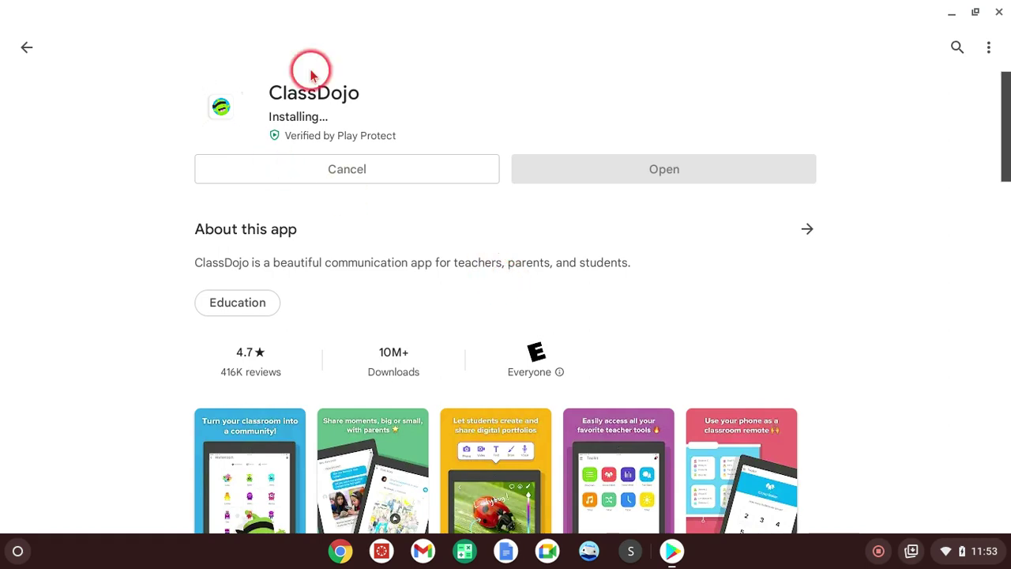
pyautogui.scroll(-10, 424, 282)
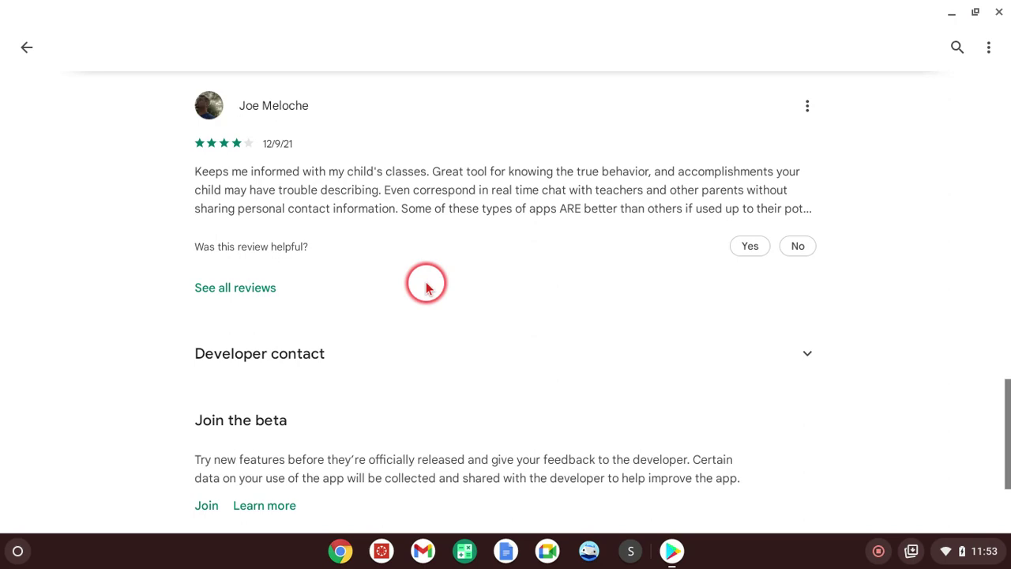
pyautogui.scroll(3, 425, 288)
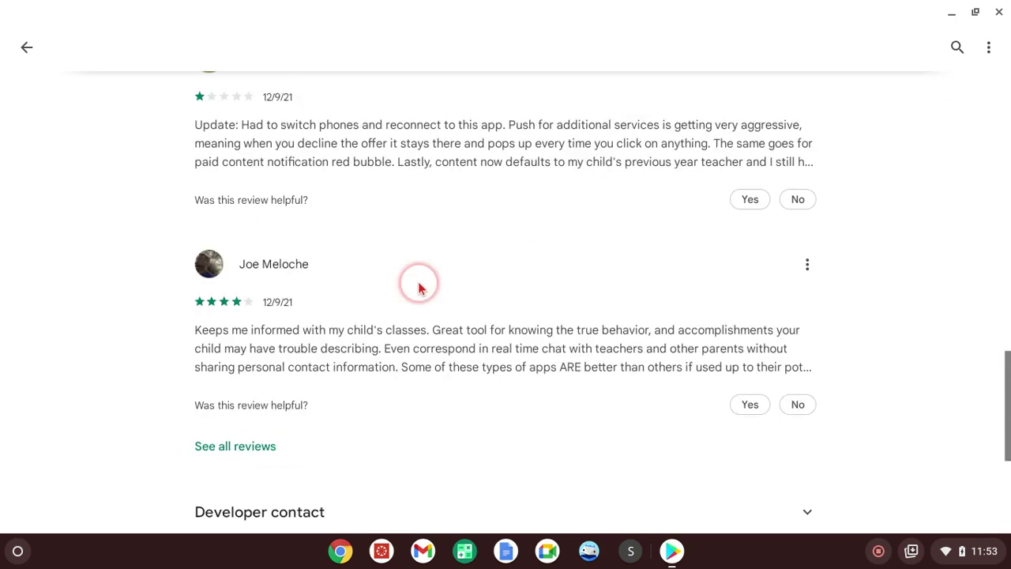
pyautogui.scroll(15, 406, 282)
pyautogui.scroll(-2, 293, 64)
pyautogui.scroll(2, 299, 158)
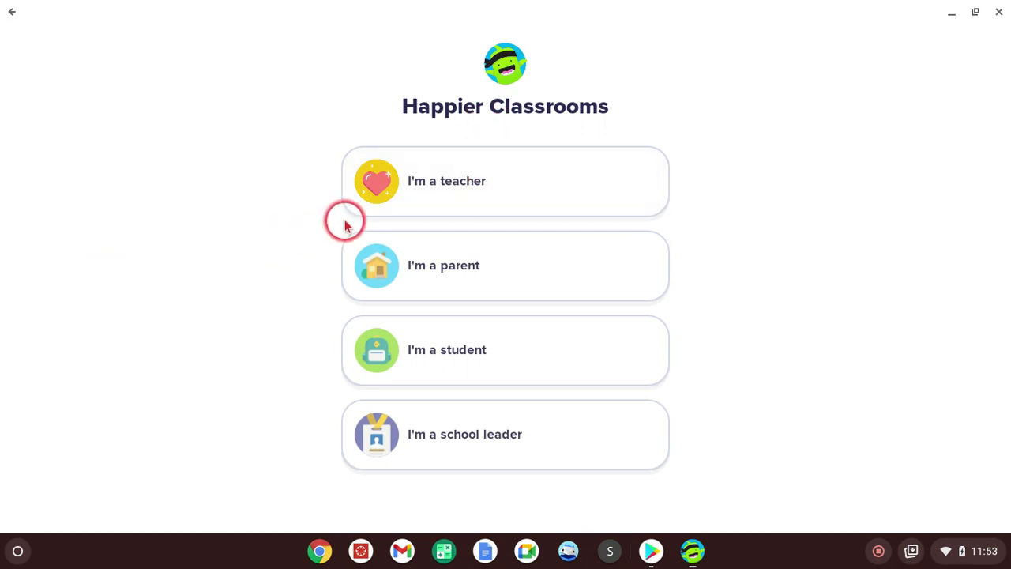
# - Start a new teacher account in the ClassDojo app and open the Privacy Policy from the sign-up form
pyautogui.click(442, 181)
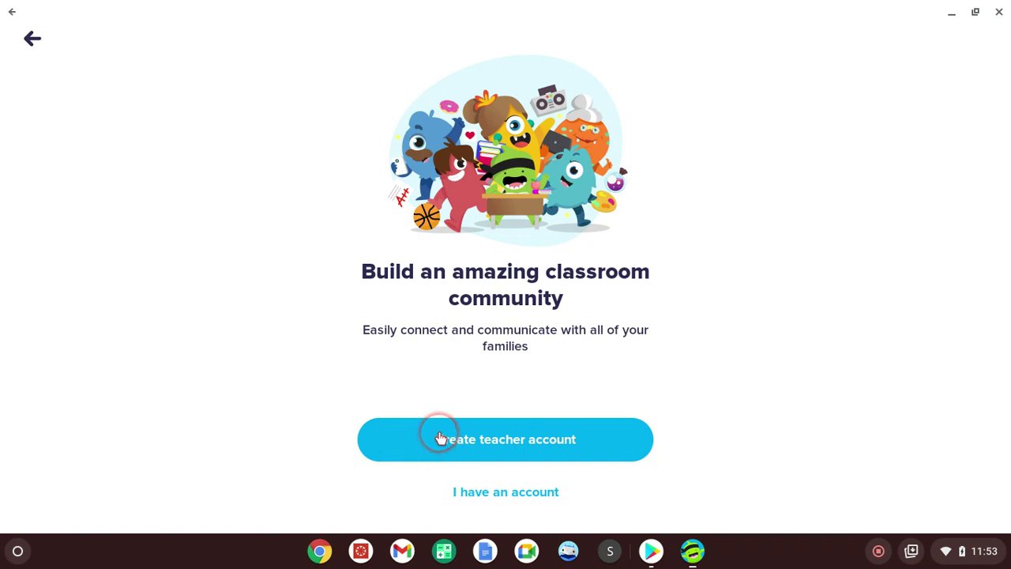
pyautogui.click(441, 439)
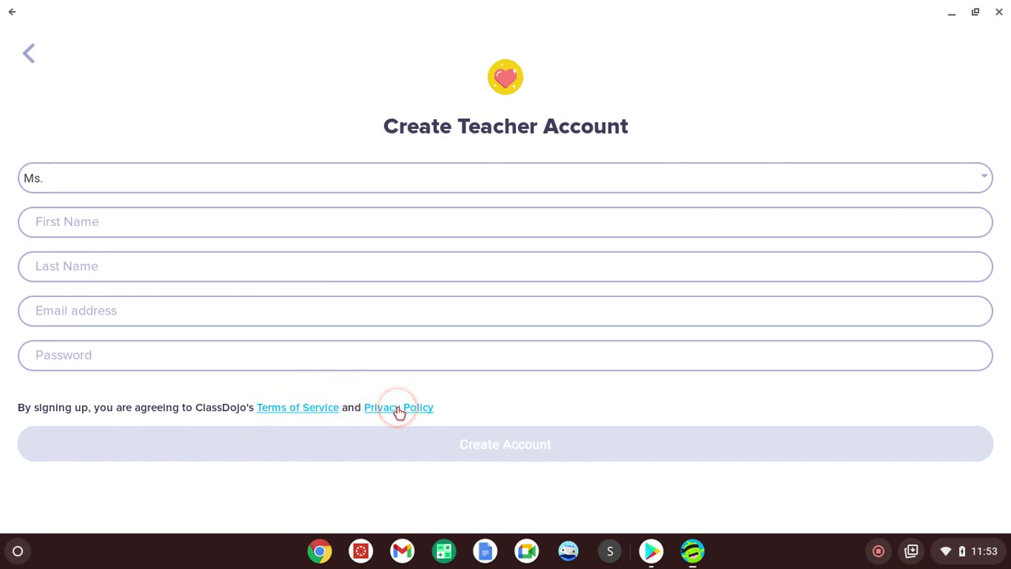
pyautogui.click(399, 410)
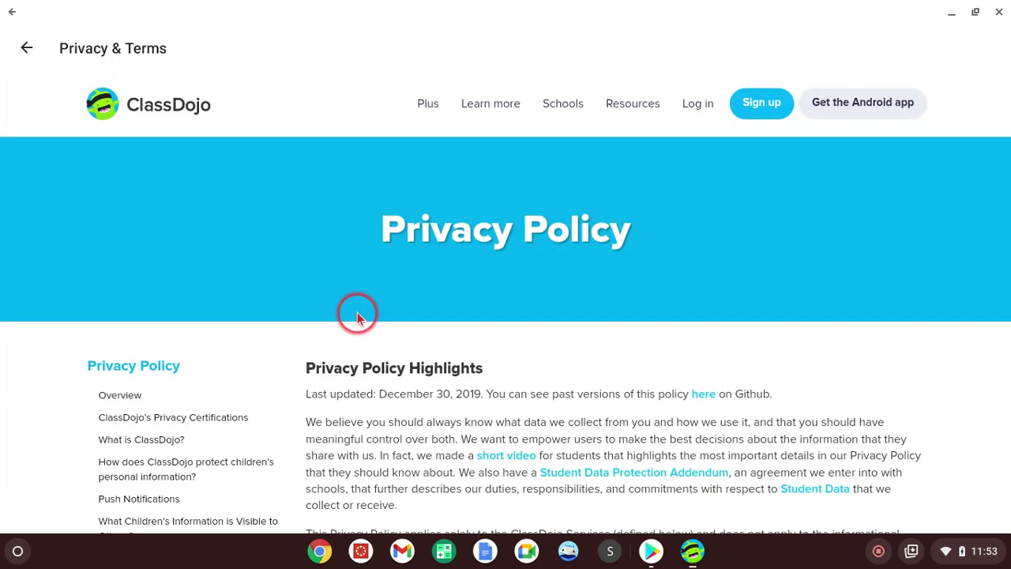
pyautogui.scroll(-3, 372, 386)
pyautogui.scroll(1, 537, 325)
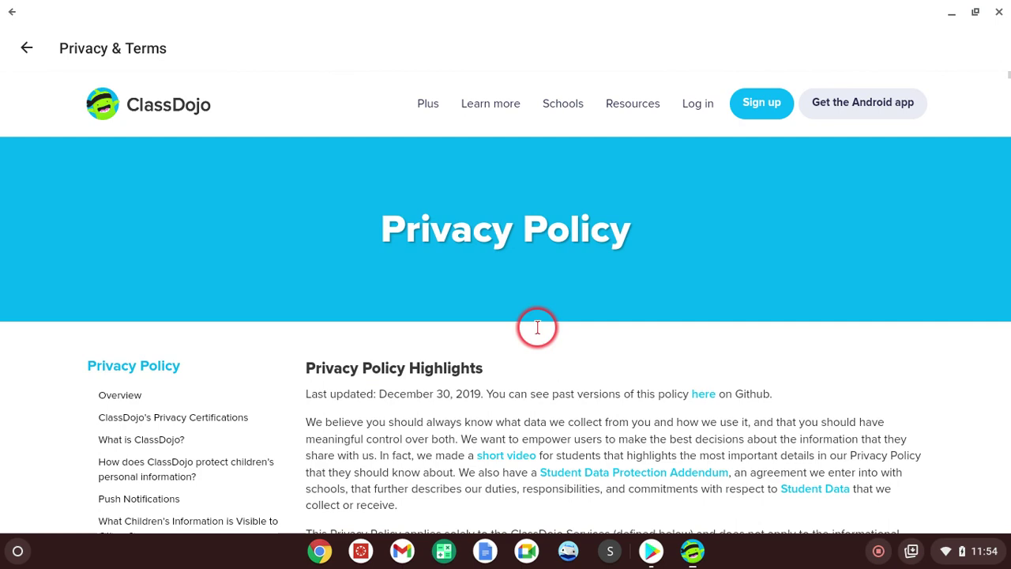
# - Reach Google Search from the Privacy Policy through the Android app's Google Play page and Google's app list, activate its search box, and return
pyautogui.scroll(-4, 536, 325)
pyautogui.scroll(6, 652, 275)
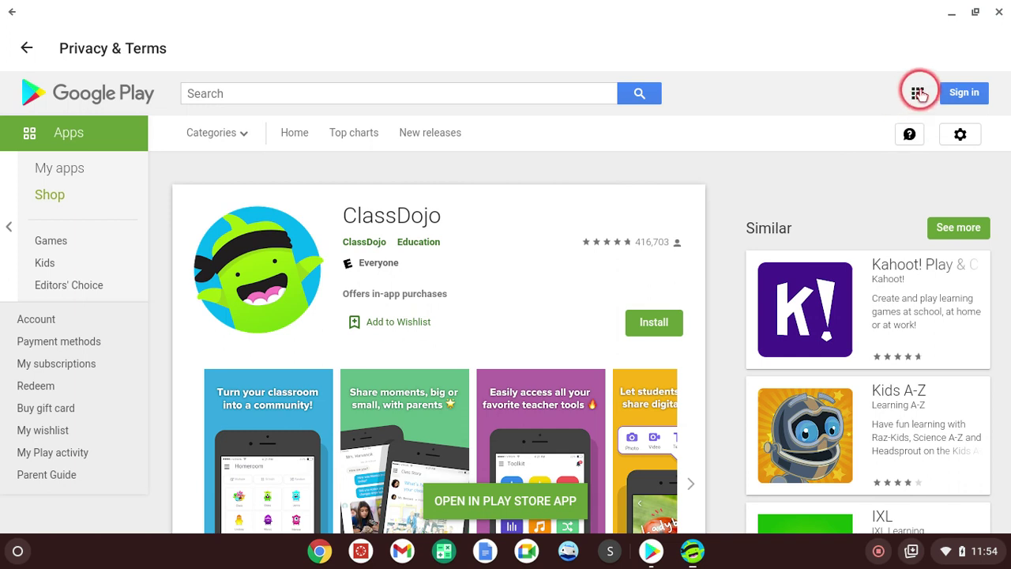
pyautogui.click(919, 93)
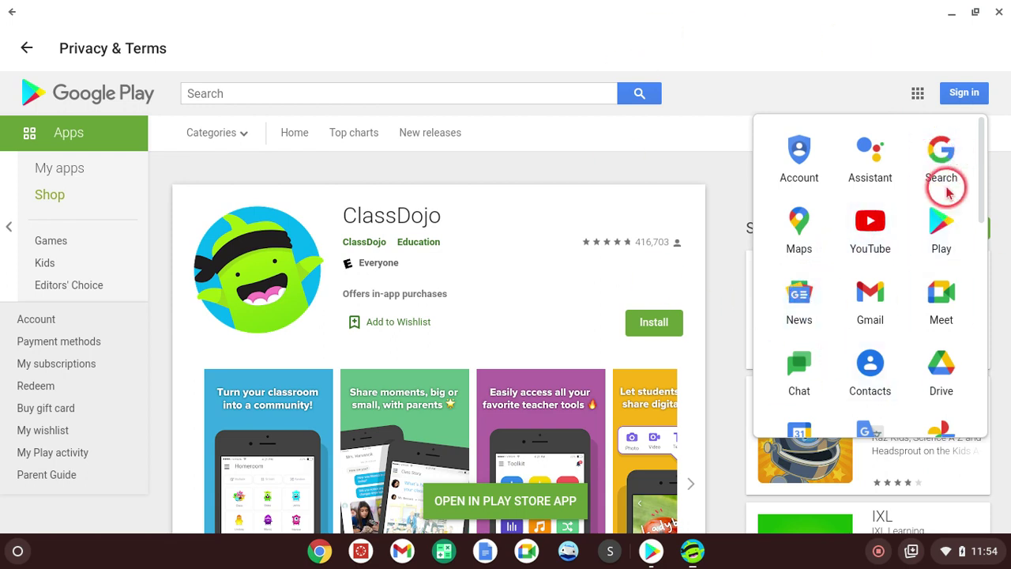
pyautogui.click(945, 153)
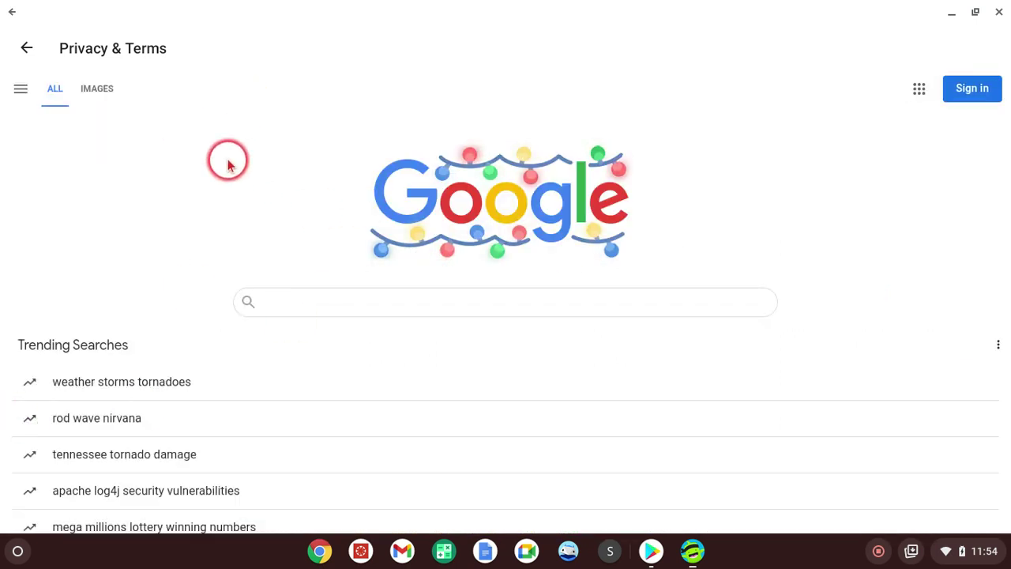
pyautogui.click(395, 300)
pyautogui.press('Escape')
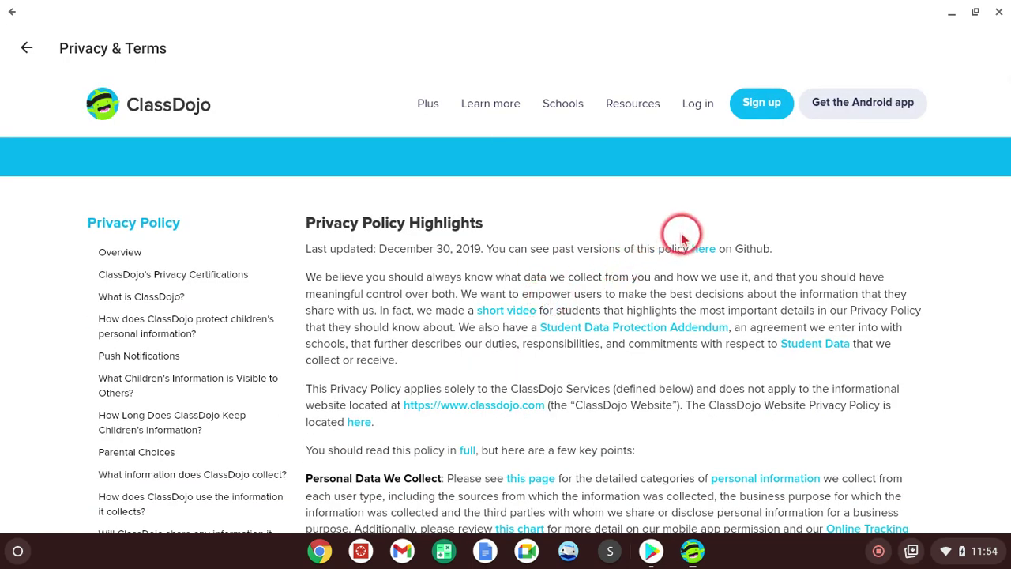
# - Highlight the sentence about past policy versions, view the Privacy Policy's GitHub page, and go back
pyautogui.tripleClick(755, 247)
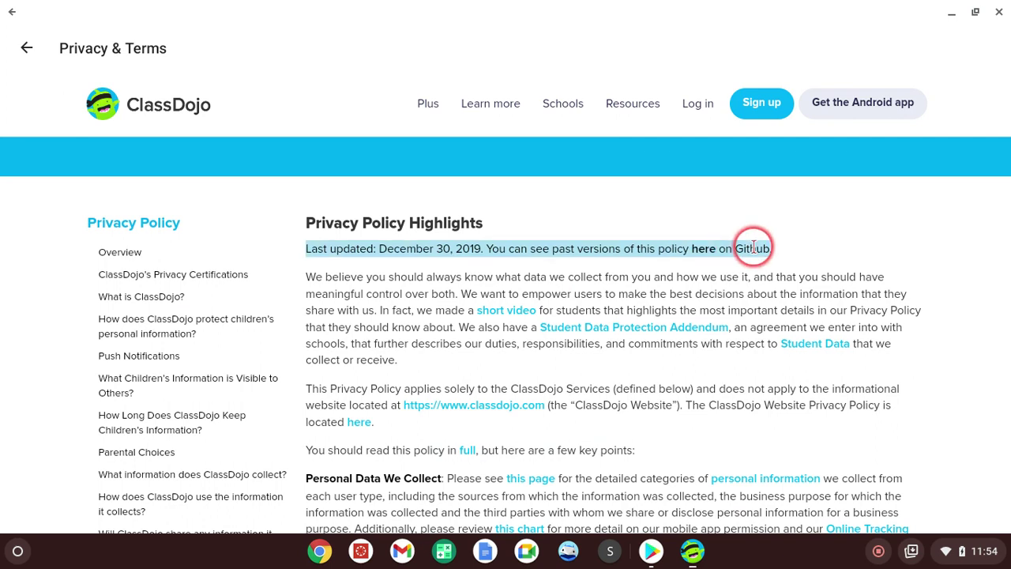
pyautogui.click(369, 243)
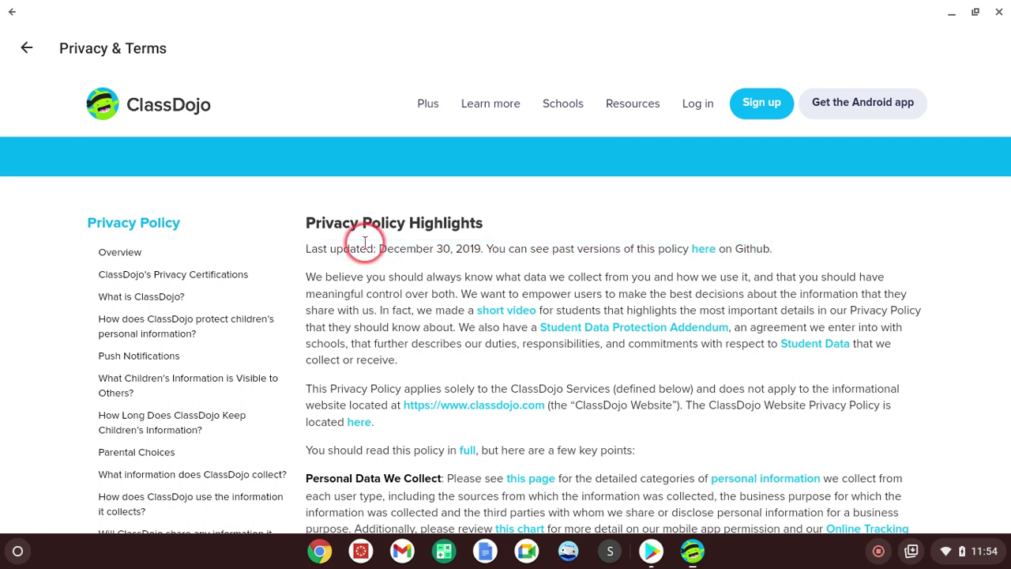
pyautogui.click(705, 249)
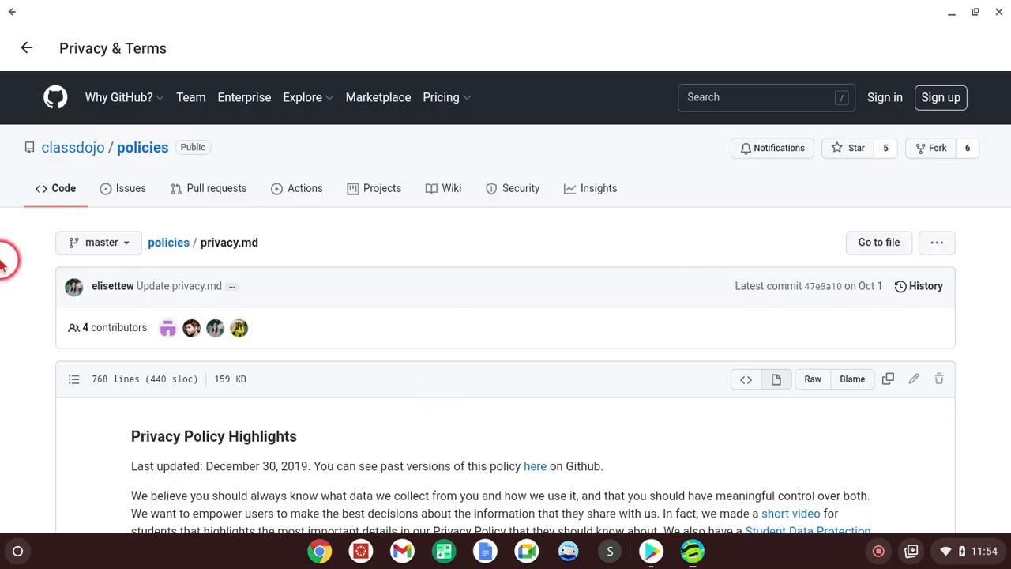
pyautogui.scroll(-3, 343, 221)
pyautogui.scroll(3, 343, 223)
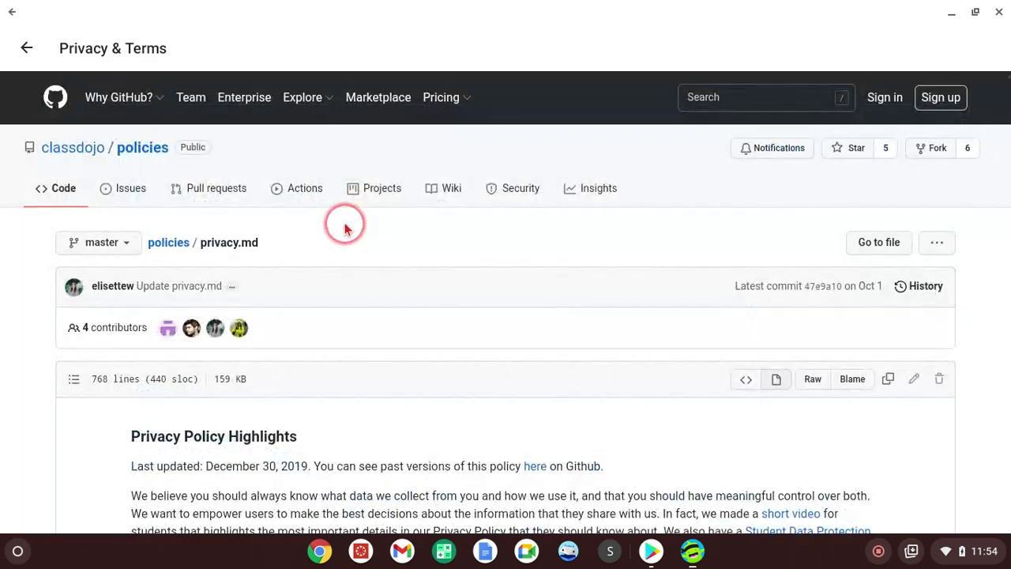
pyautogui.press('Escape')
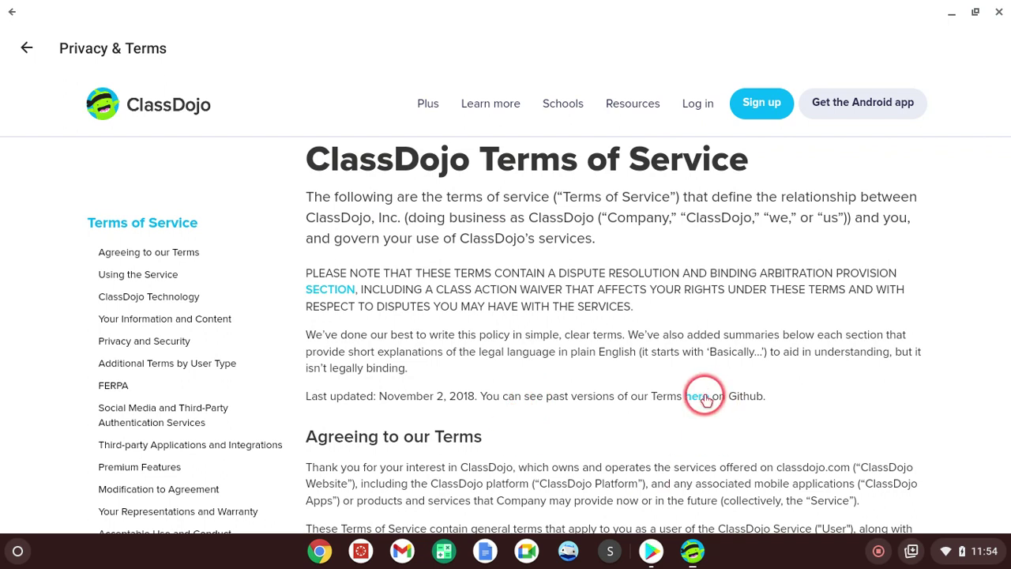
# - Highlight the last-updated sentence in the ClassDojo Terms of Service and open the past versions on GitHub
pyautogui.moveTo(380, 397); pyautogui.dragTo(772, 382)
pyautogui.tripleClick(763, 387)
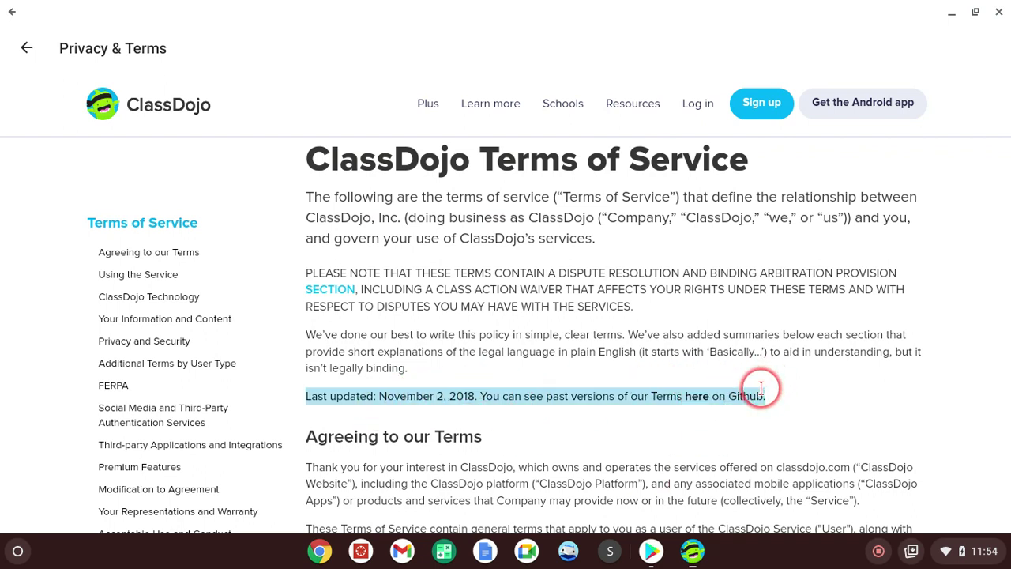
pyautogui.click(733, 438)
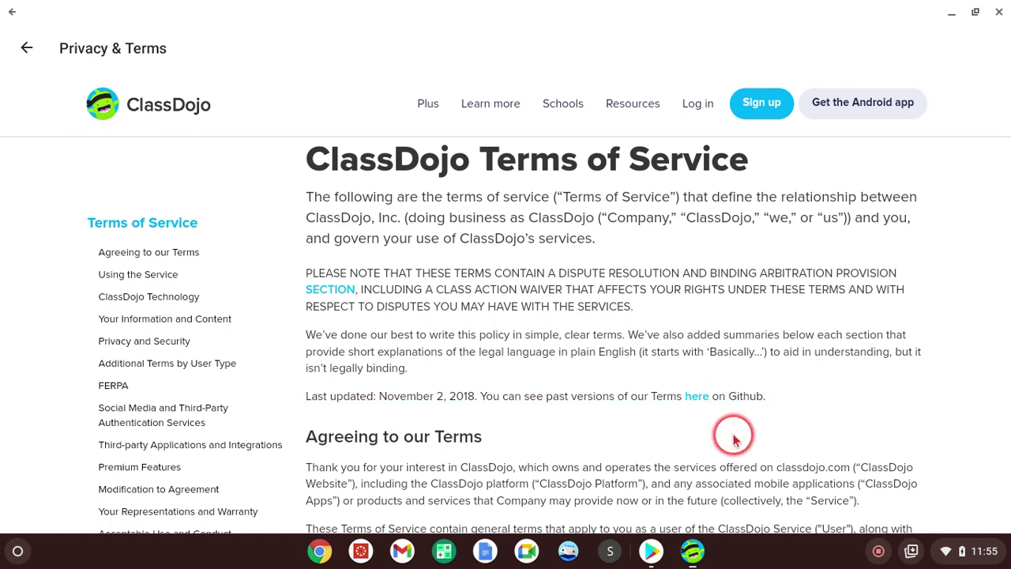
pyautogui.click(701, 397)
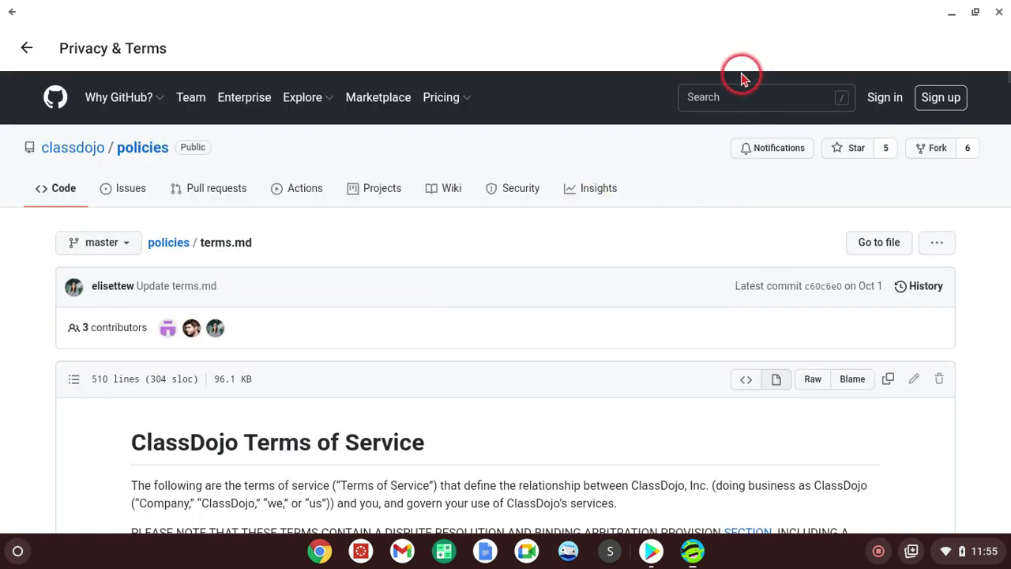
# - Search the classdojo/policies repository for "google", look through the matches, extend the search to all of GitHub, and return to the Privacy Policy
pyautogui.click(722, 98)
pyautogui.write('google')
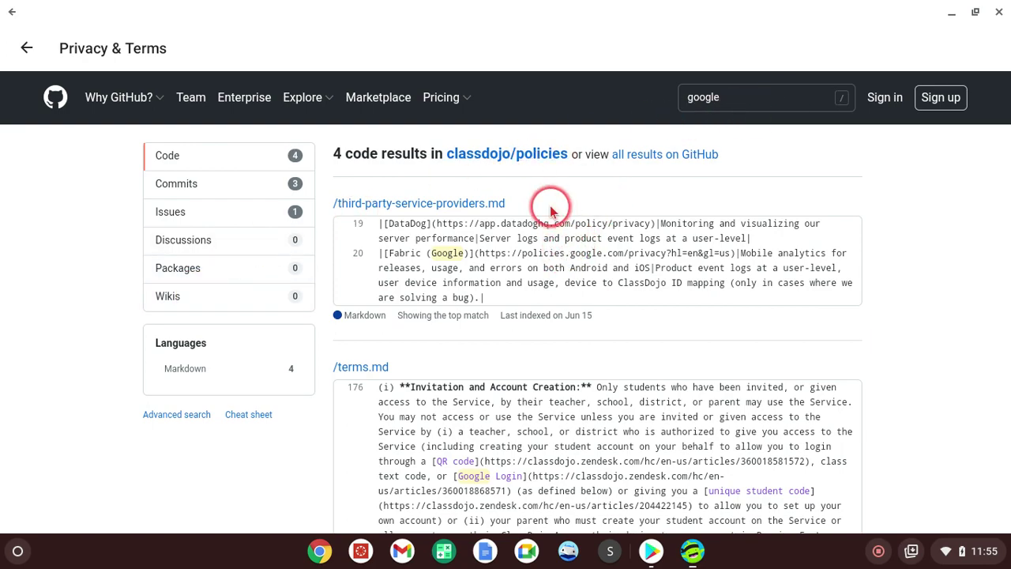
pyautogui.scroll(-3, 641, 143)
pyautogui.scroll(-10, 642, 162)
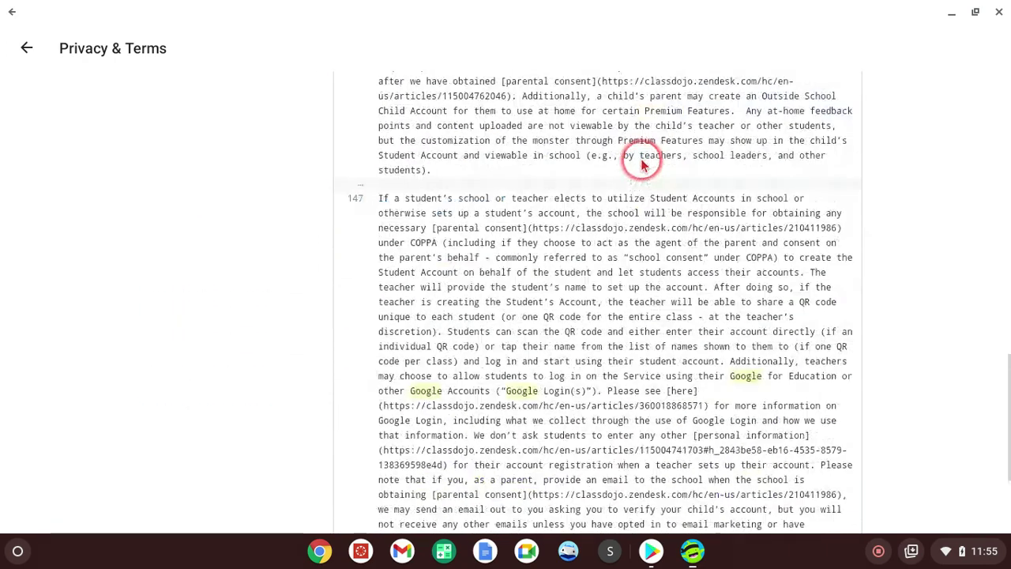
pyautogui.scroll(15, 641, 162)
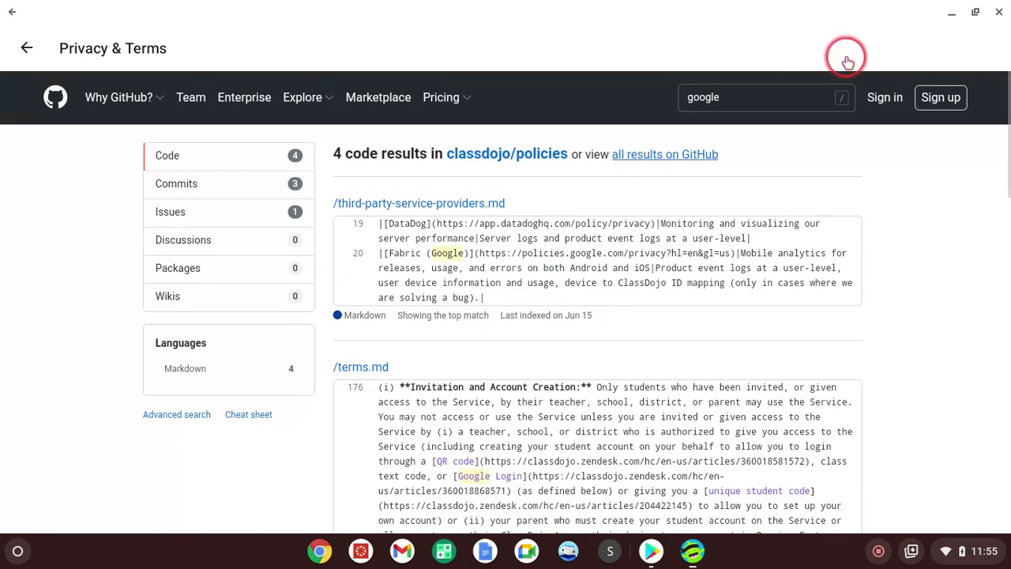
pyautogui.click(672, 154)
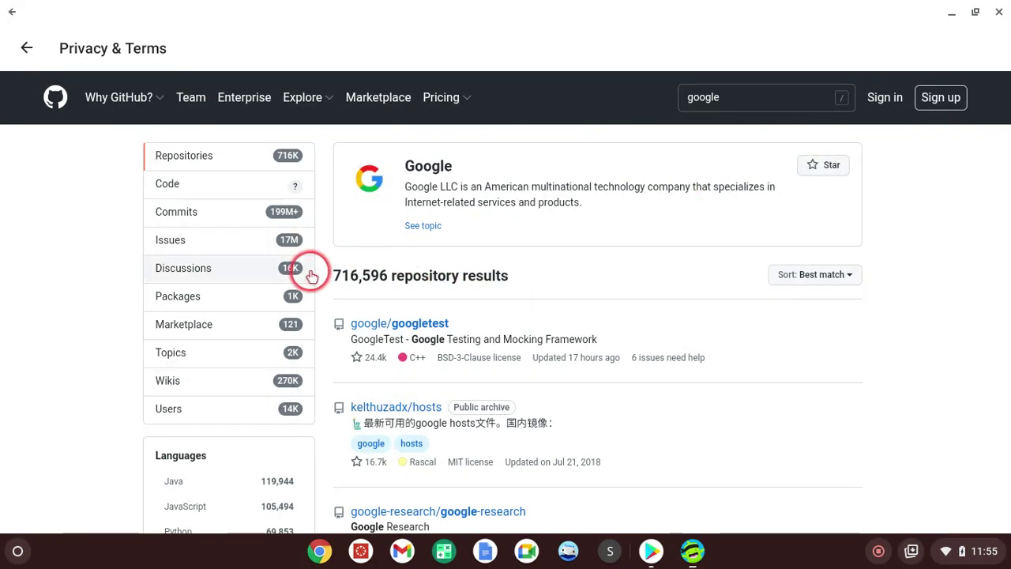
pyautogui.press('Escape')
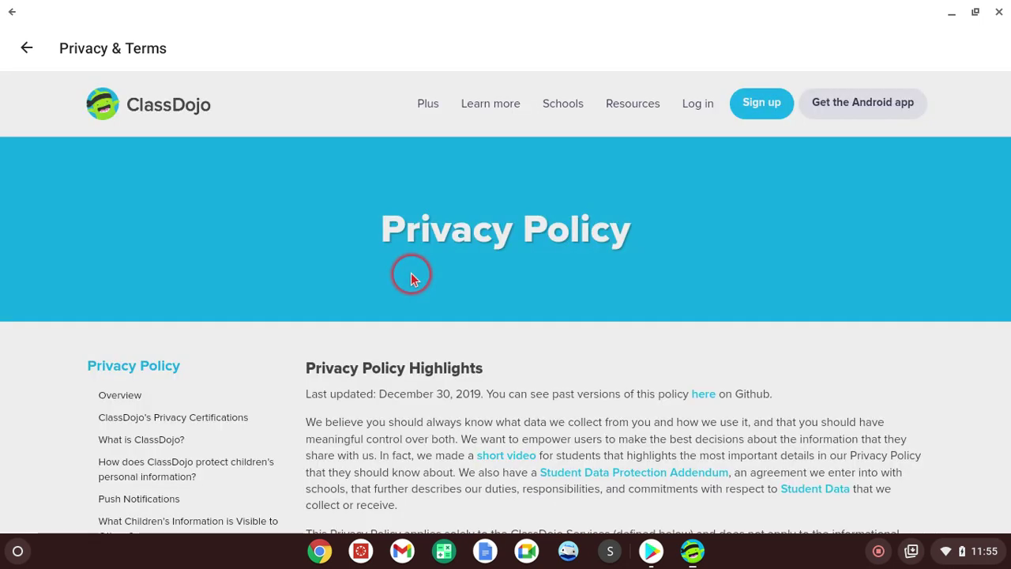
pyautogui.click(703, 362)
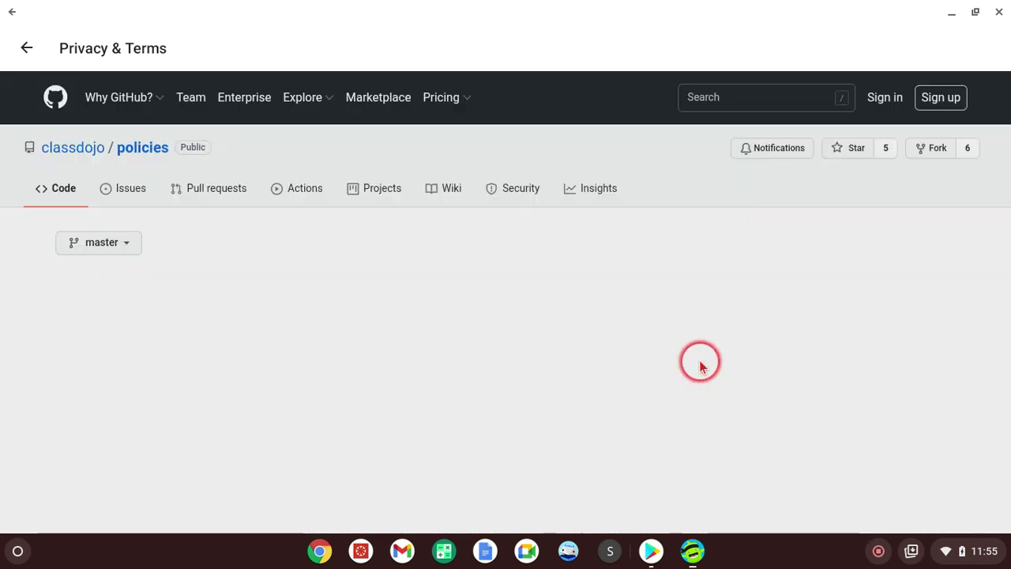
pyautogui.click(743, 104)
pyautogui.write('google')
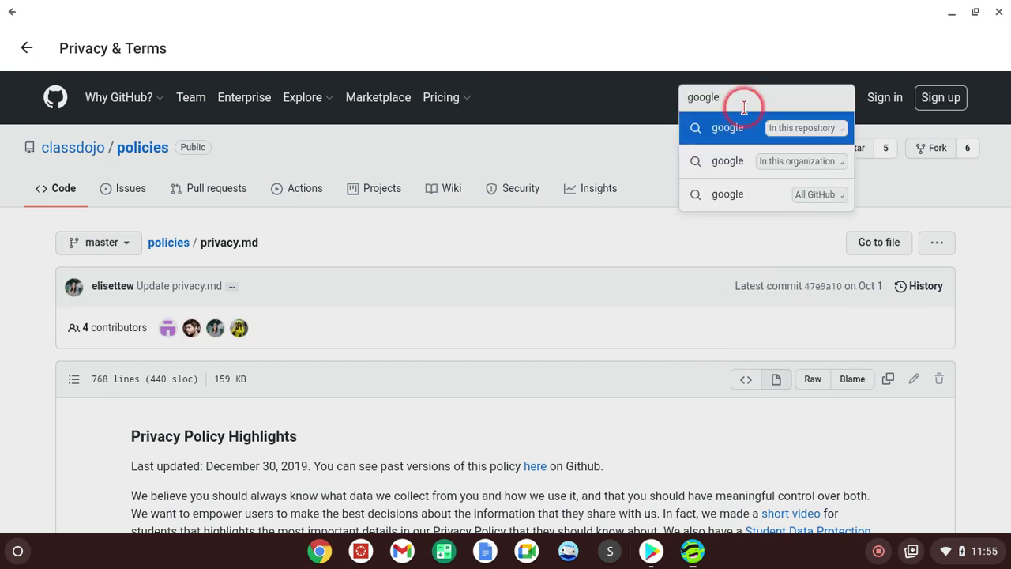
pyautogui.press('Return')
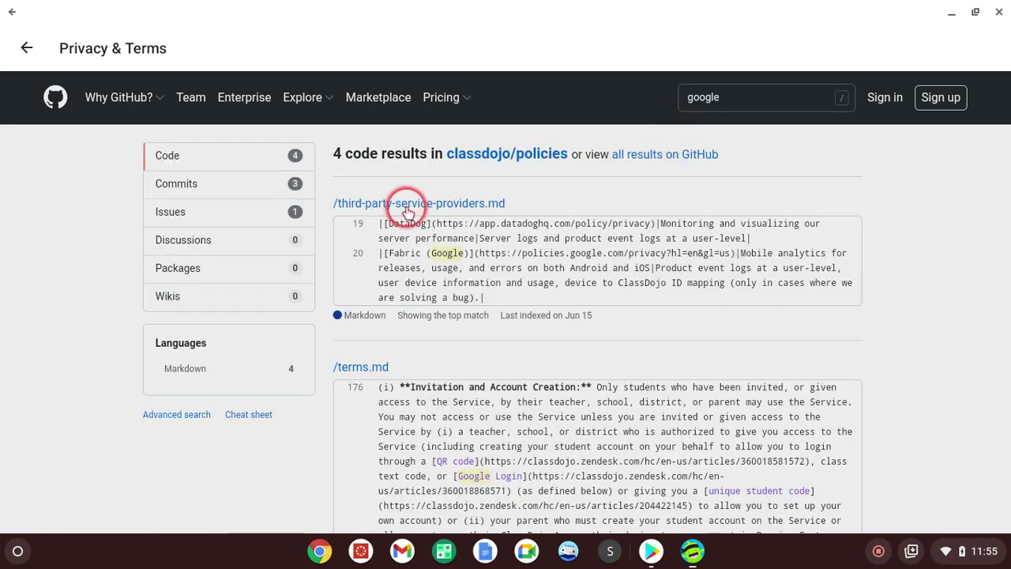
pyautogui.click(654, 154)
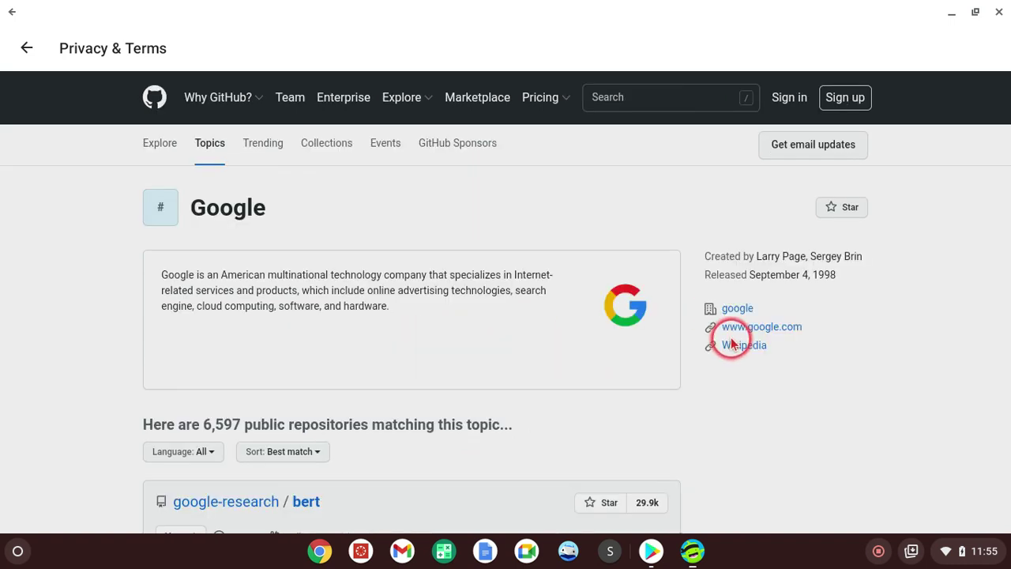
pyautogui.click(785, 329)
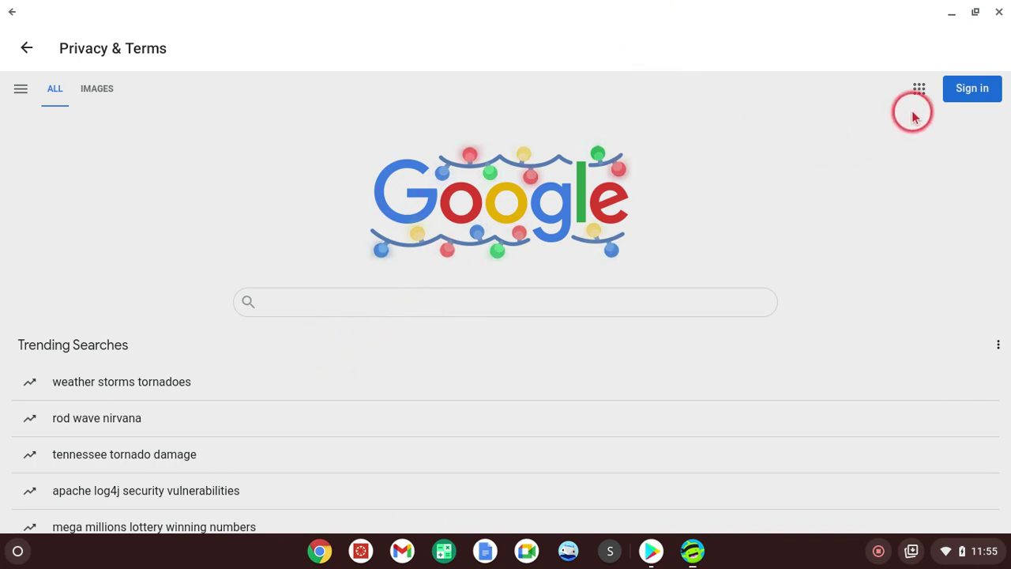
pyautogui.click(955, 93)
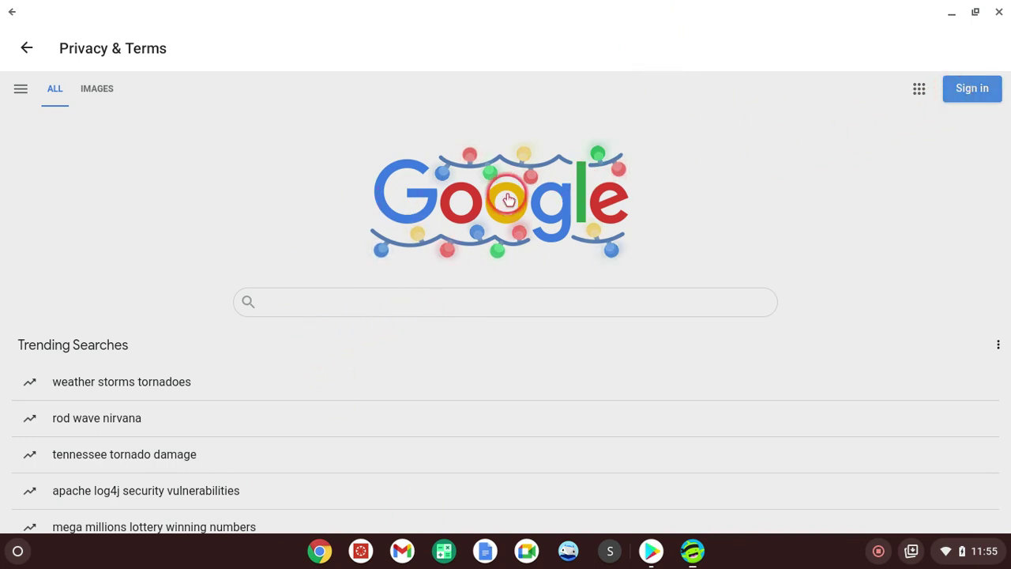
pyautogui.click(491, 283)
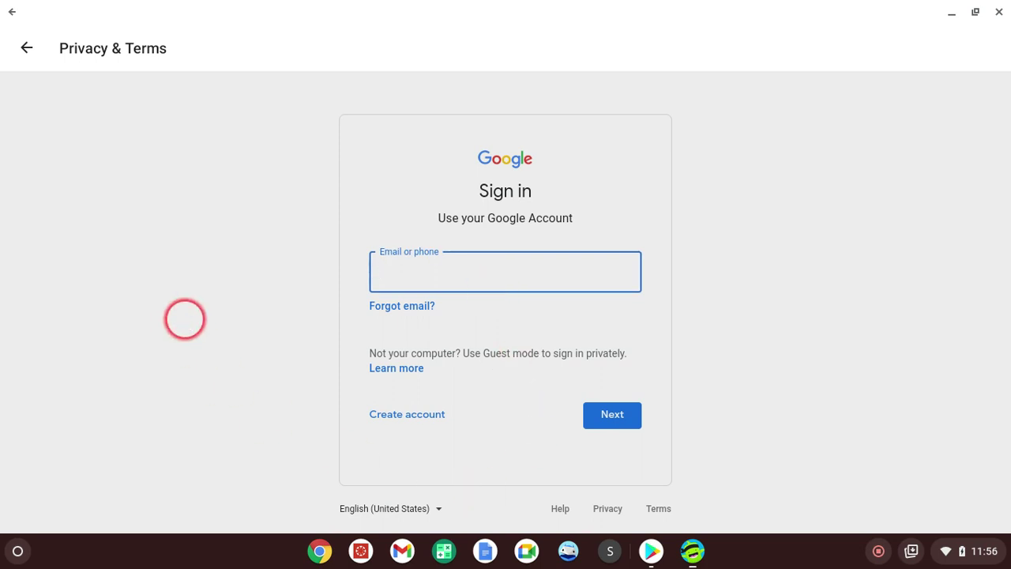
pyautogui.press('Escape')
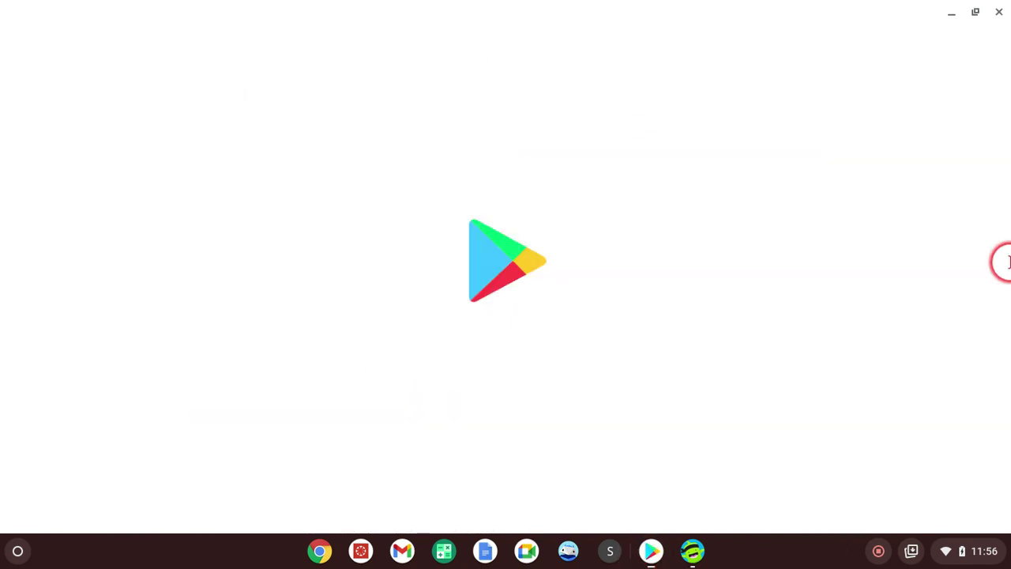
# - Close the Play Store, find ClassDojo among all installed apps, and pin it to the shelf
pyautogui.click(1000, 11)
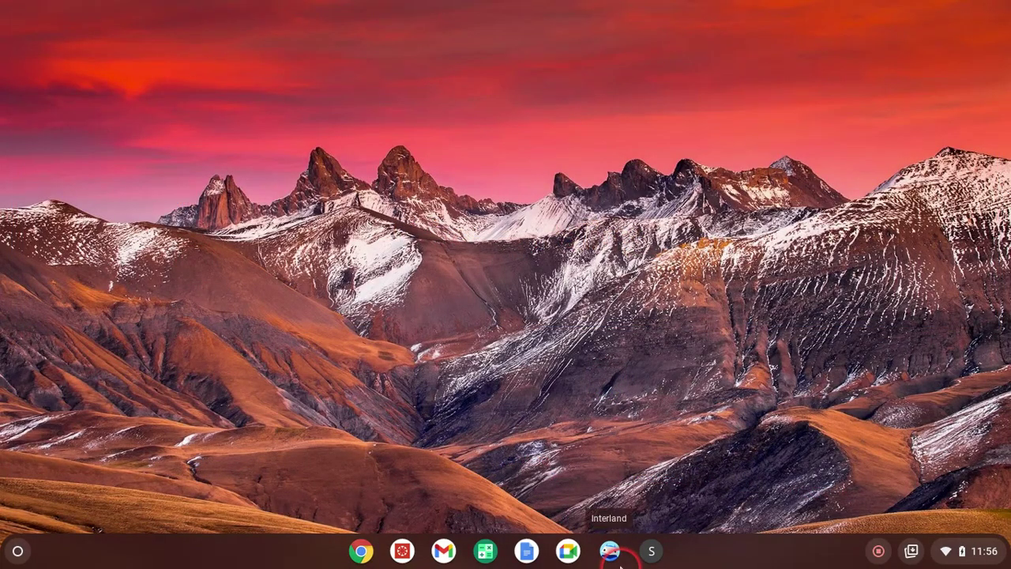
pyautogui.moveTo(650, 556); pyautogui.dragTo(695, 294)
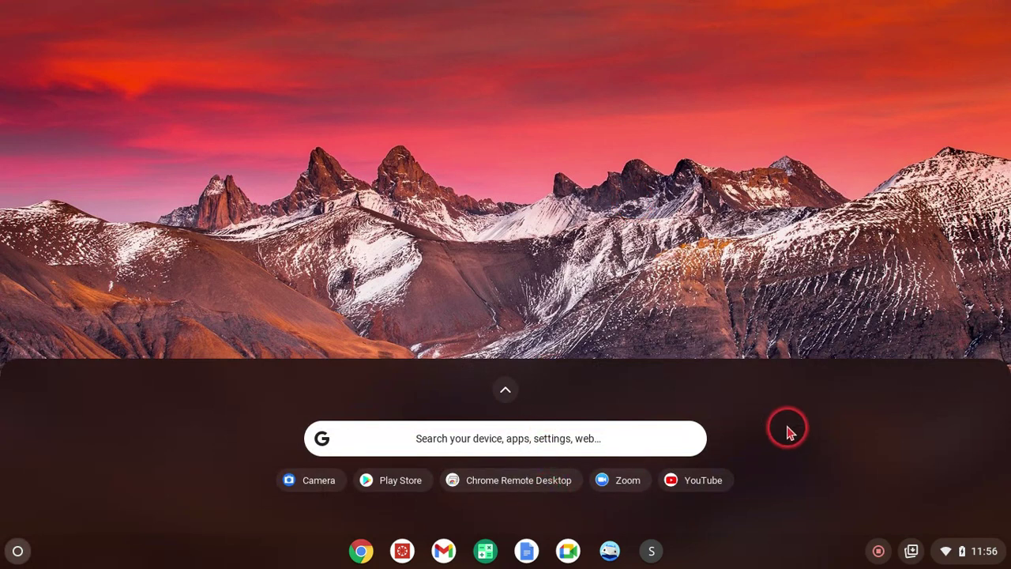
pyautogui.scroll(2, 788, 431)
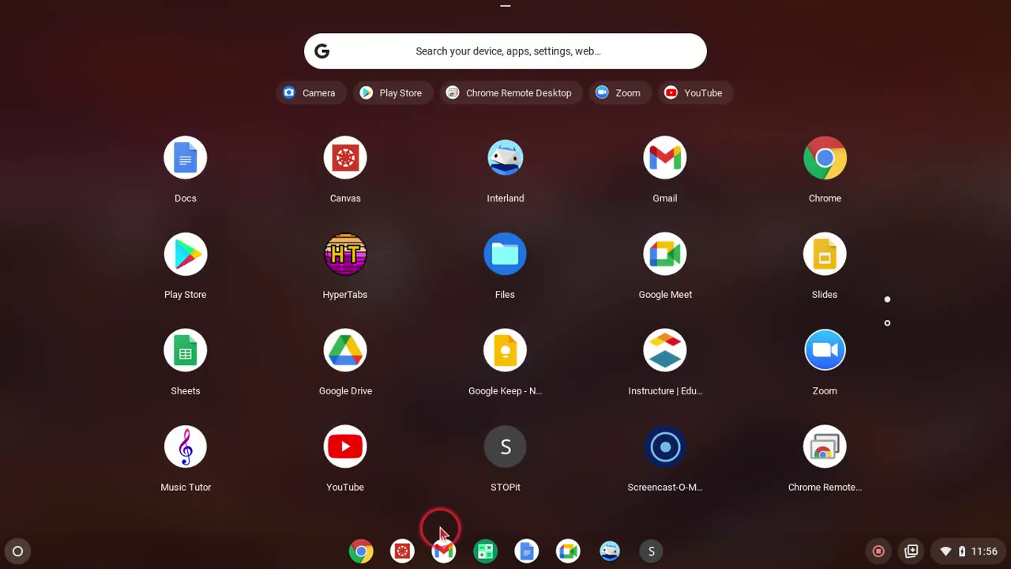
pyautogui.scroll(-3, 458, 399)
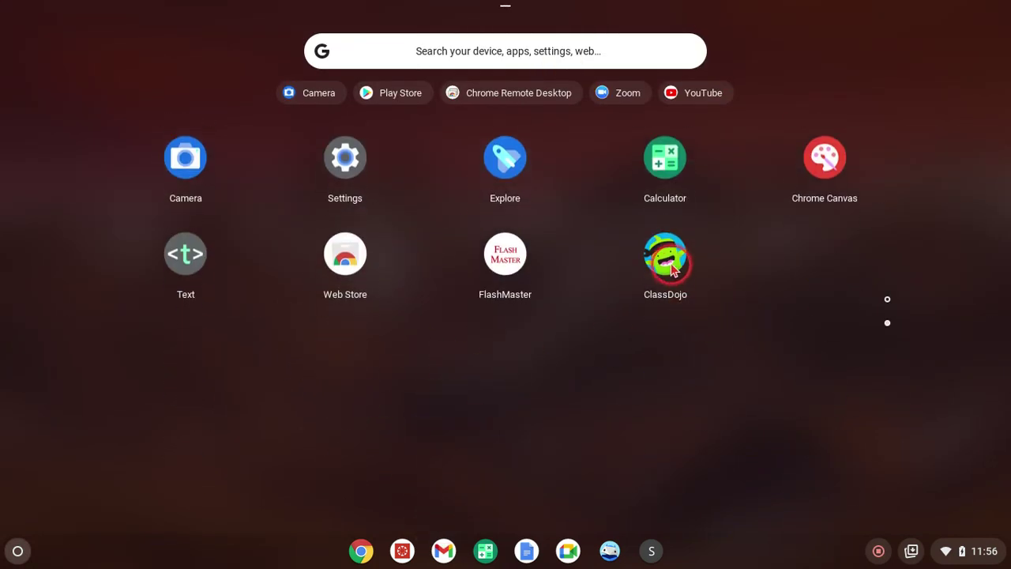
pyautogui.moveTo(672, 268); pyautogui.dragTo(393, 547)
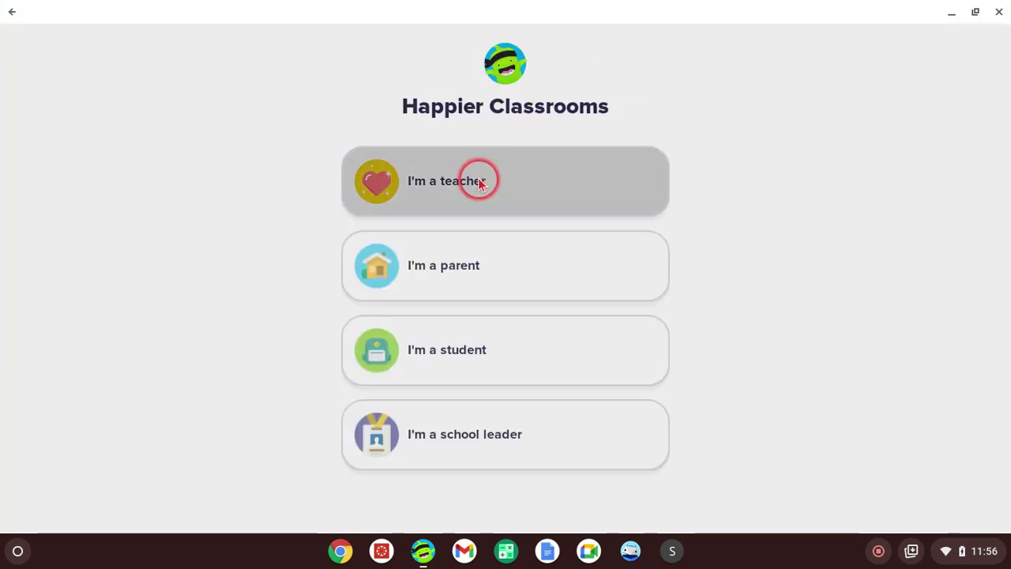
# - Start a ClassDojo teacher account, reach Google Search through the Google Play page in Privacy & Terms, and choose the trending search "fantastic beasts 3 gellert grindelwald"
pyautogui.click(480, 182)
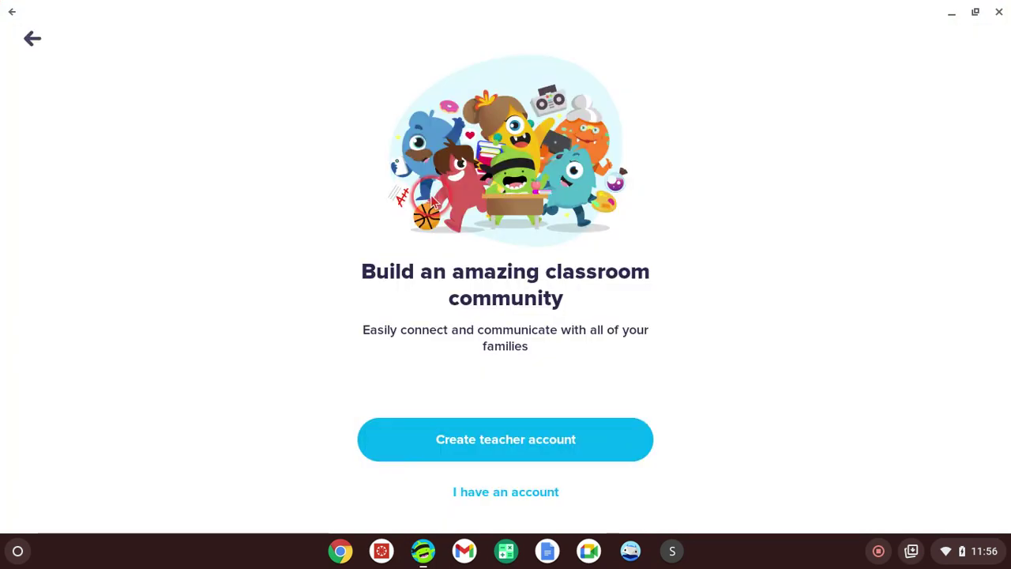
pyautogui.click(515, 458)
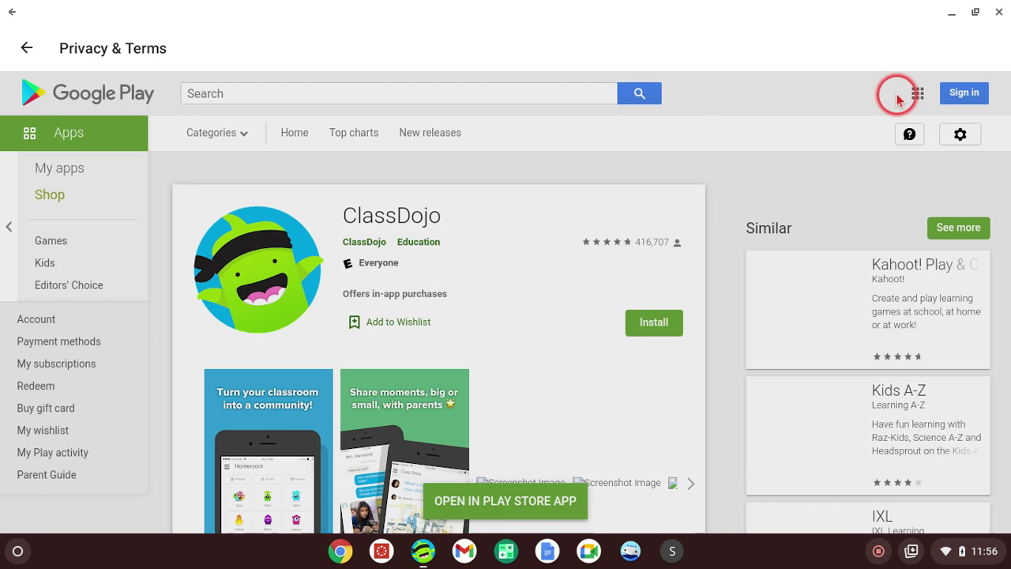
pyautogui.click(918, 93)
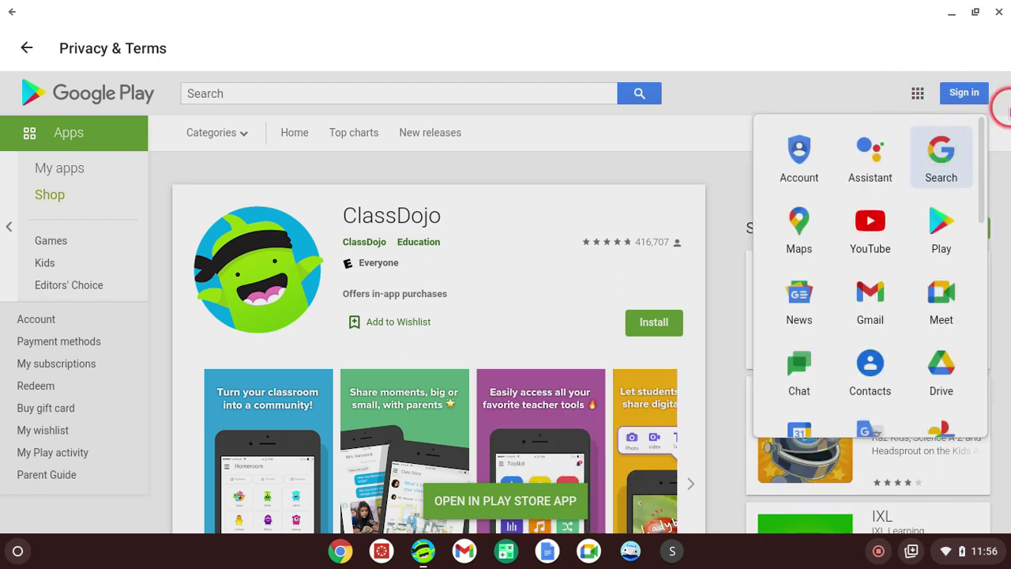
pyautogui.click(941, 151)
pyautogui.click(558, 293)
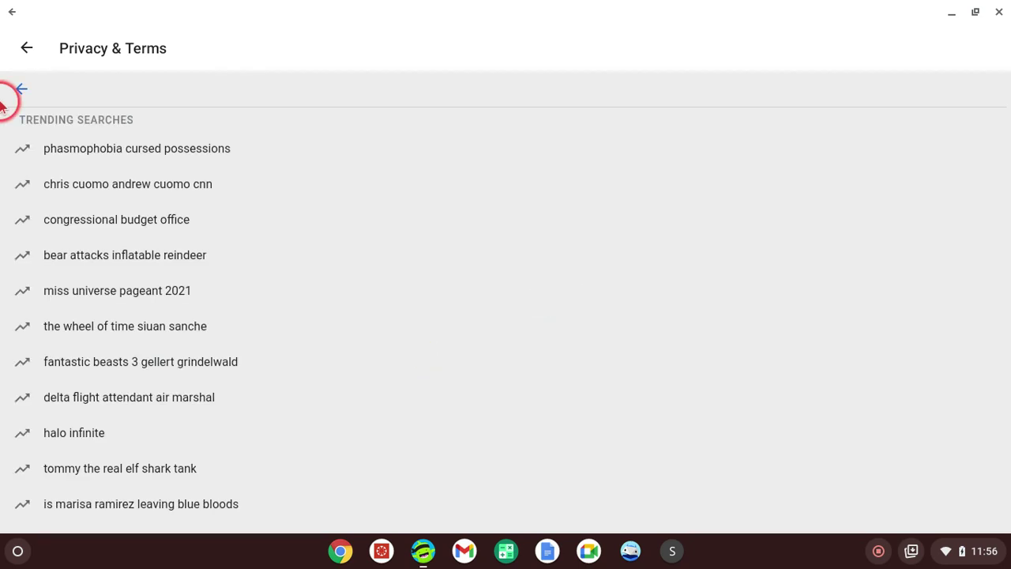
pyautogui.click(70, 366)
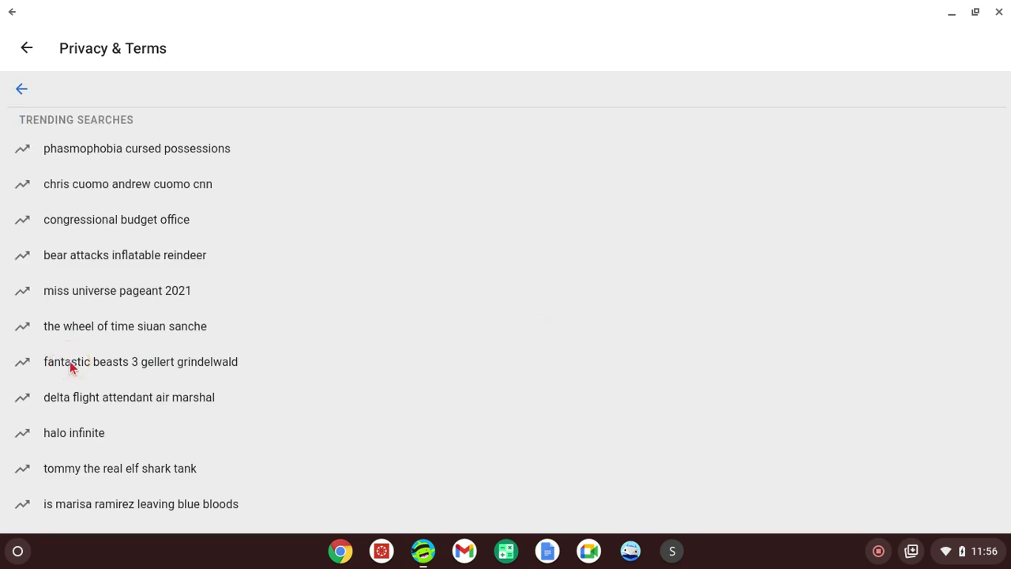
# - Search Google for "crazy games" and open the CrazyGames website from the results
pyautogui.write('crazy ga')
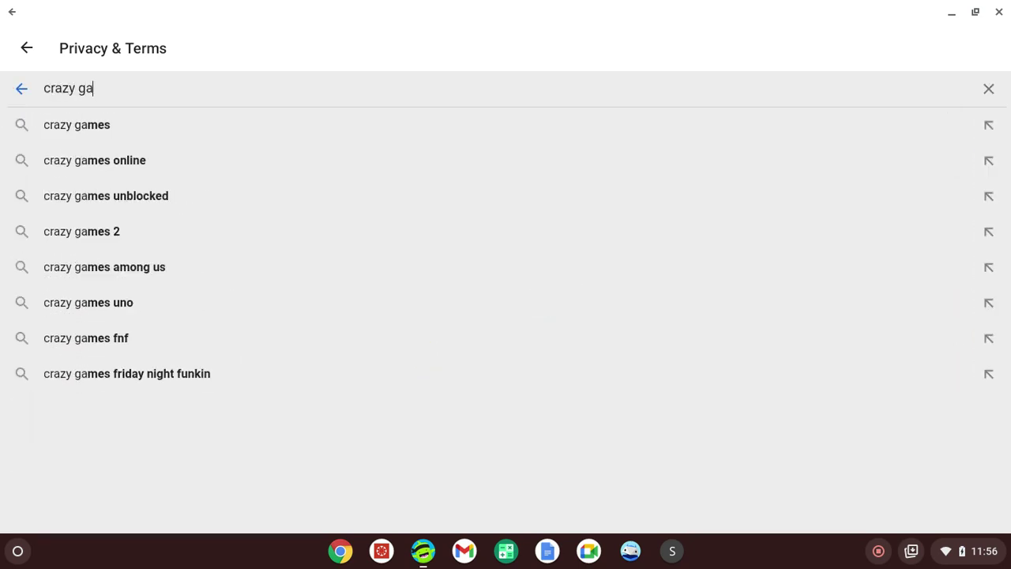
pyautogui.write('mew')
pyautogui.press('BackSpace')
pyautogui.write('s')
pyautogui.press('Return')
pyautogui.click(2, 359)
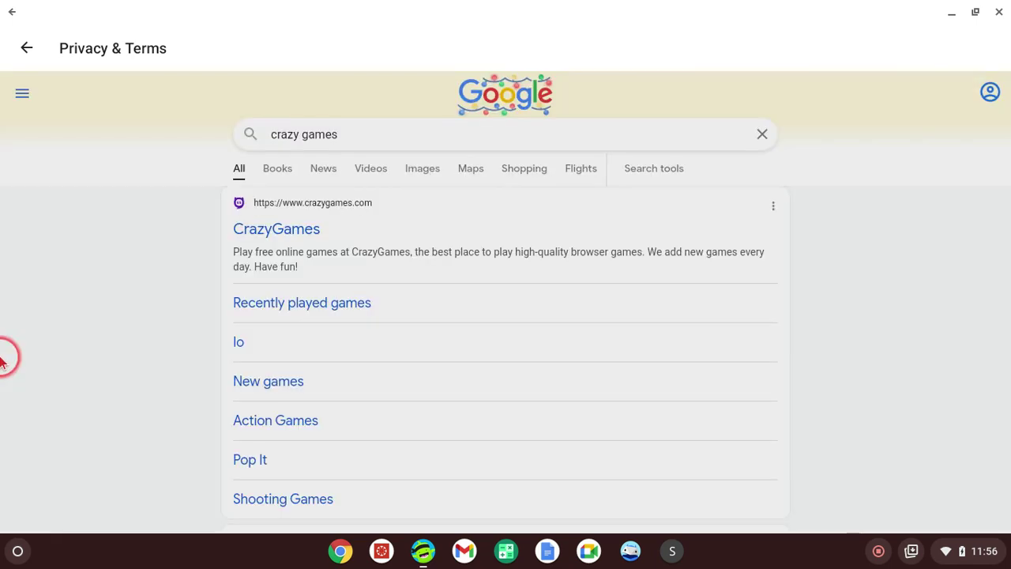
pyautogui.click(252, 237)
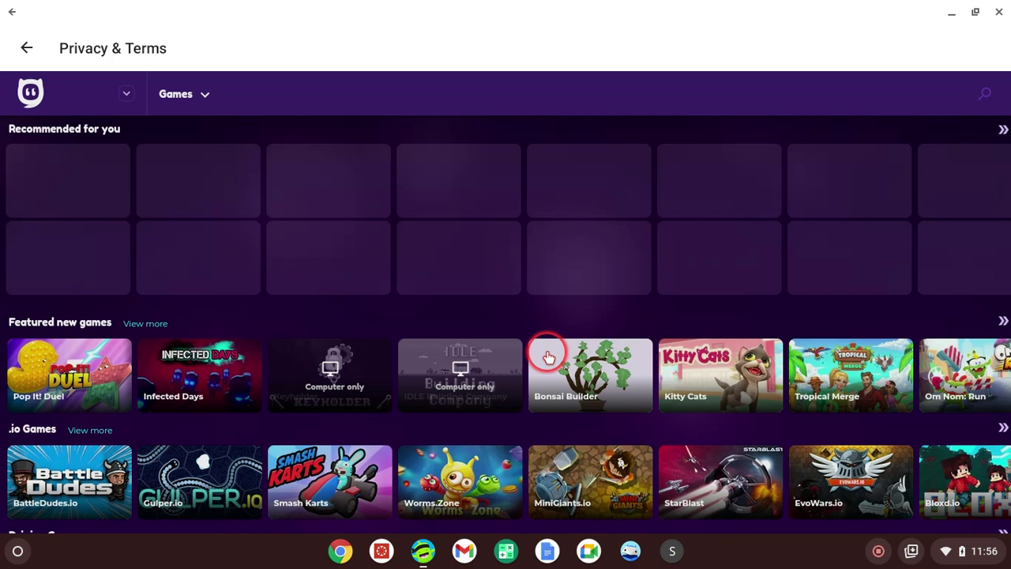
# - Look through the CrazyGames home page, examining the featured, .io, driving, arcade and action game rows
pyautogui.scroll(-6, 544, 352)
pyautogui.scroll(6, 598, 308)
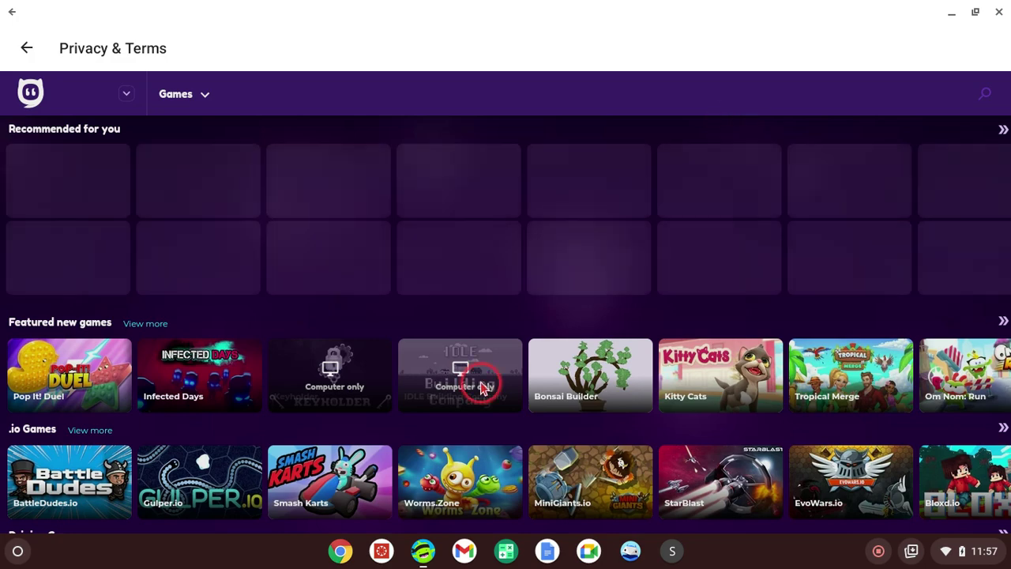
pyautogui.click(535, 423)
pyautogui.scroll(-2, 502, 415)
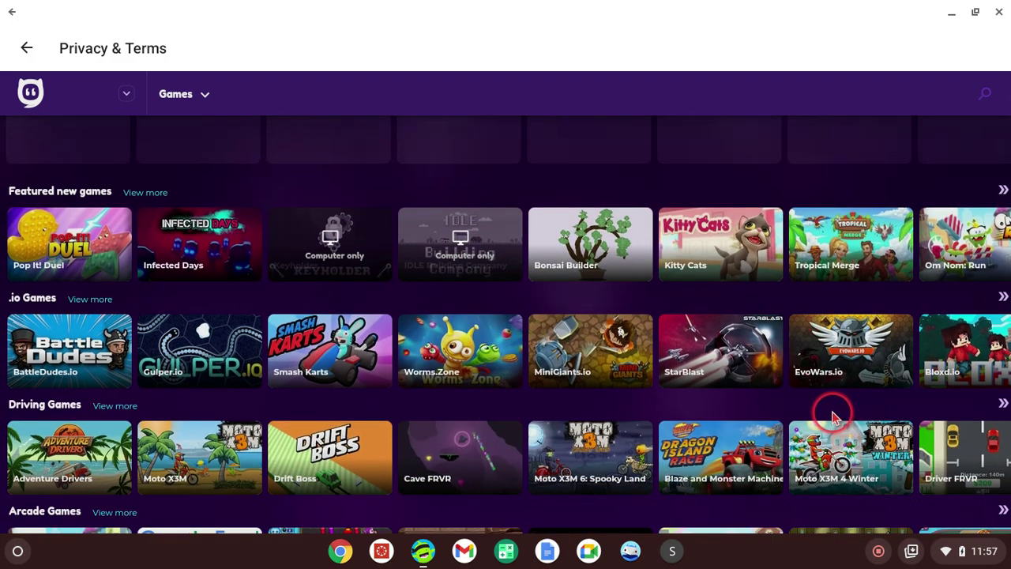
pyautogui.scroll(-5, 830, 407)
pyautogui.scroll(8, 825, 378)
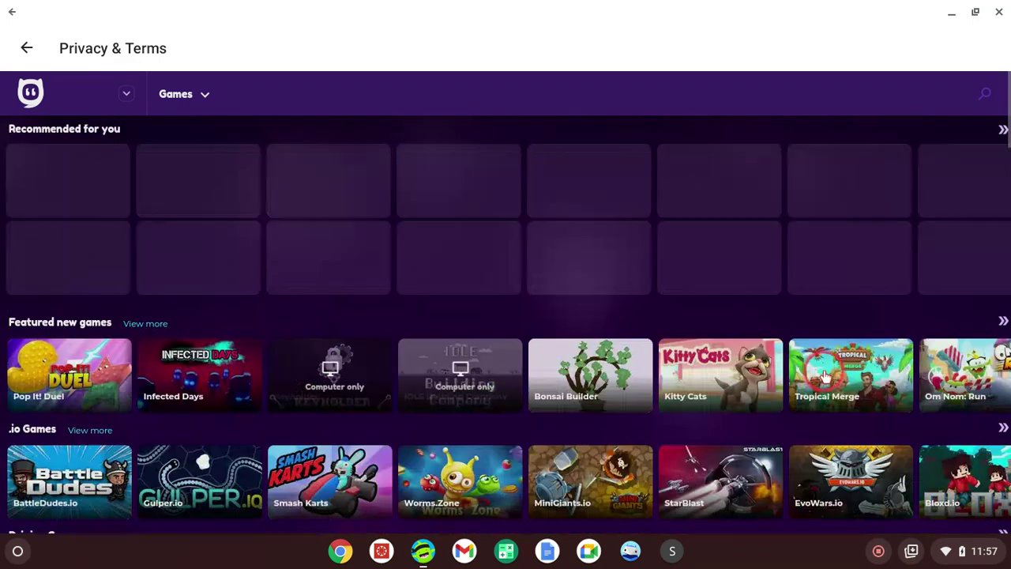
pyautogui.scroll(-3, 375, 287)
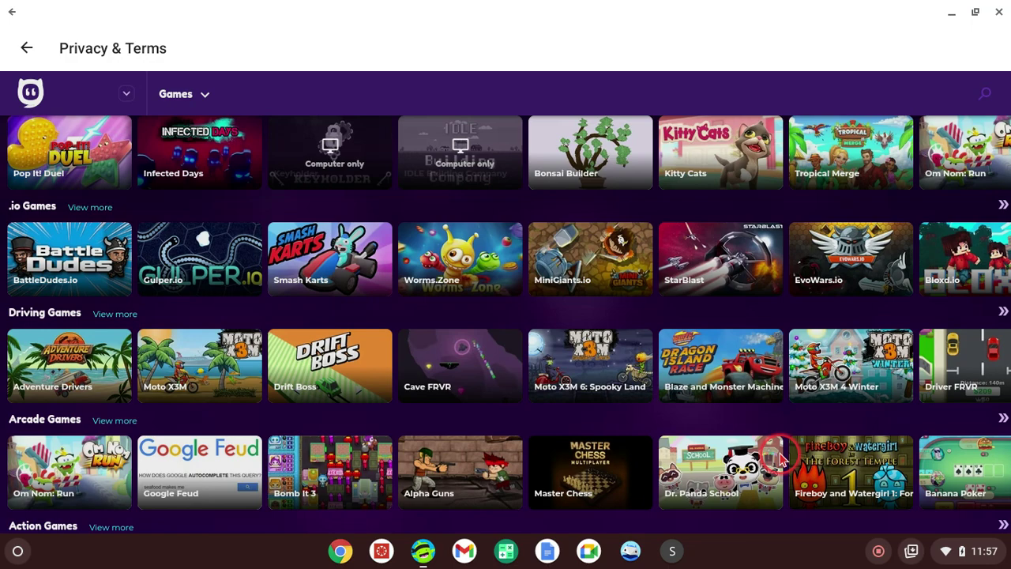
pyautogui.scroll(-2, 654, 218)
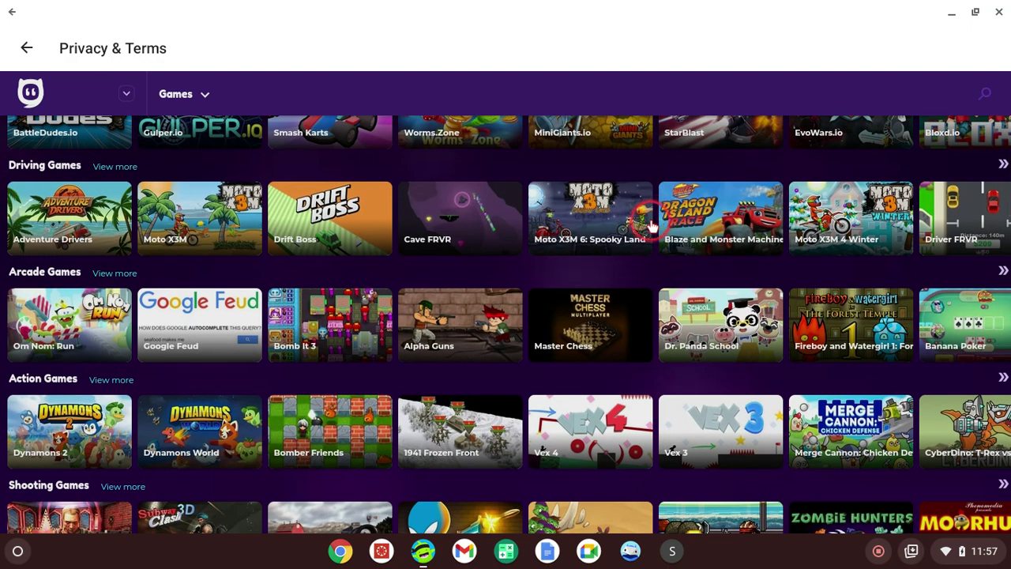
pyautogui.scroll(5, 638, 300)
pyautogui.scroll(-5, 639, 300)
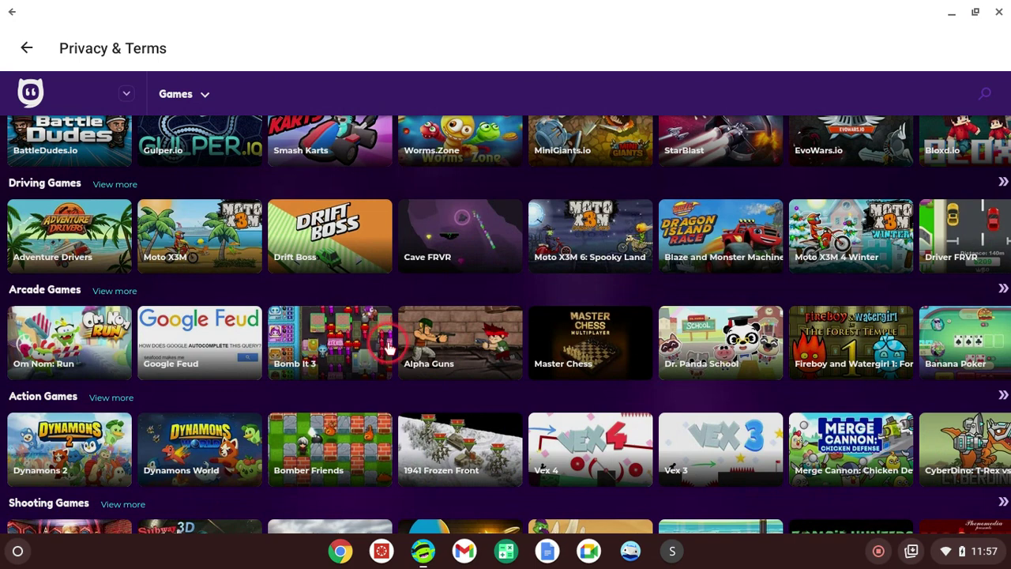
pyautogui.scroll(5, 387, 355)
pyautogui.scroll(-3, 387, 357)
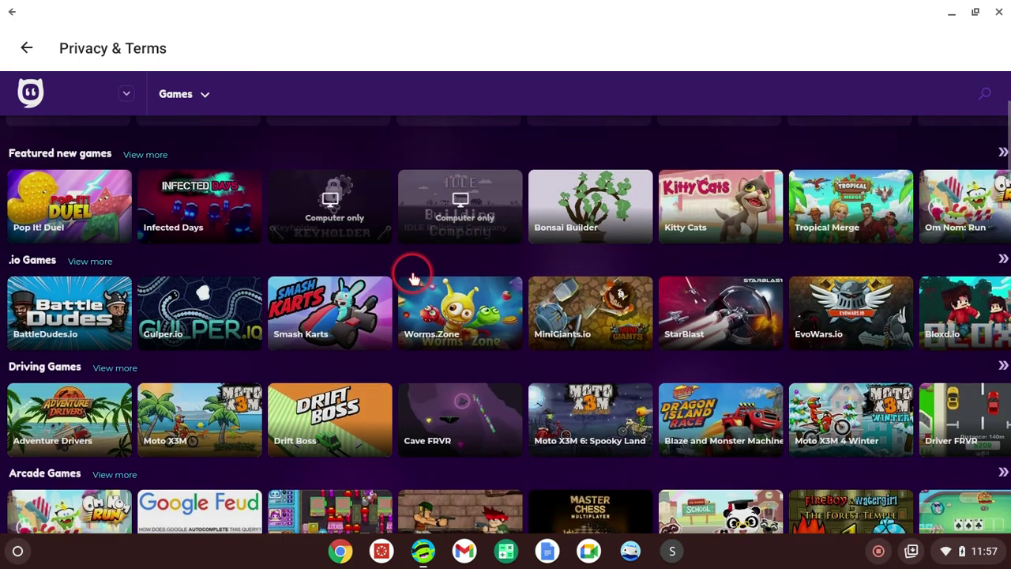
pyautogui.scroll(3, 413, 276)
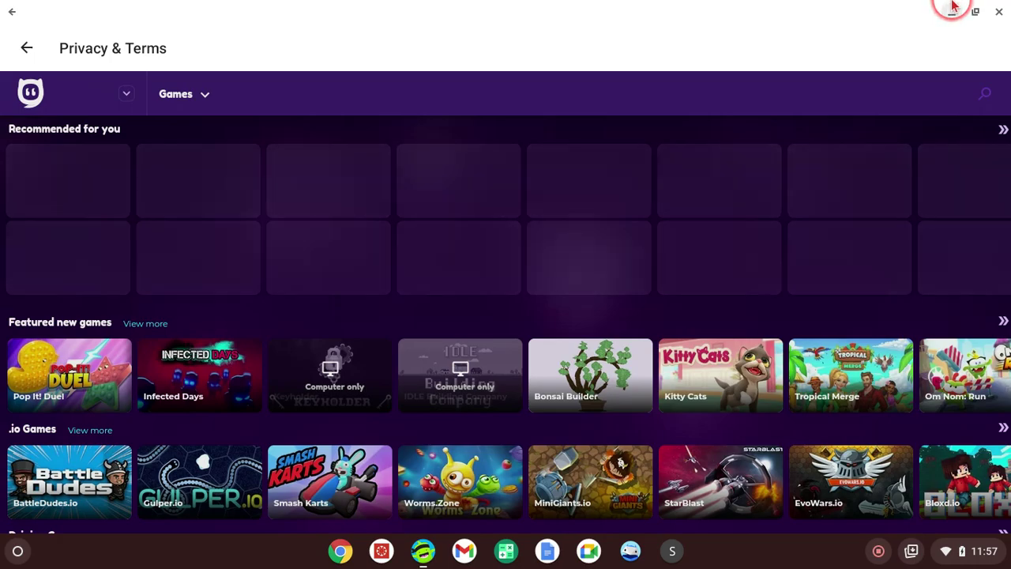
# - Minimize the ClassDojo window, bring it back, and clear it from the screen again to show the desktop
pyautogui.click(950, 9)
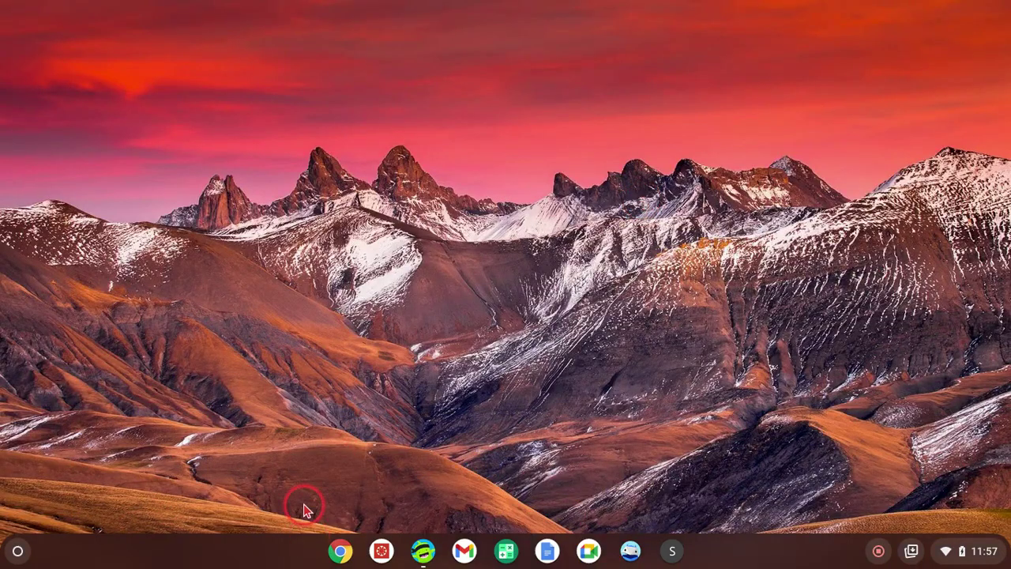
pyautogui.click(424, 557)
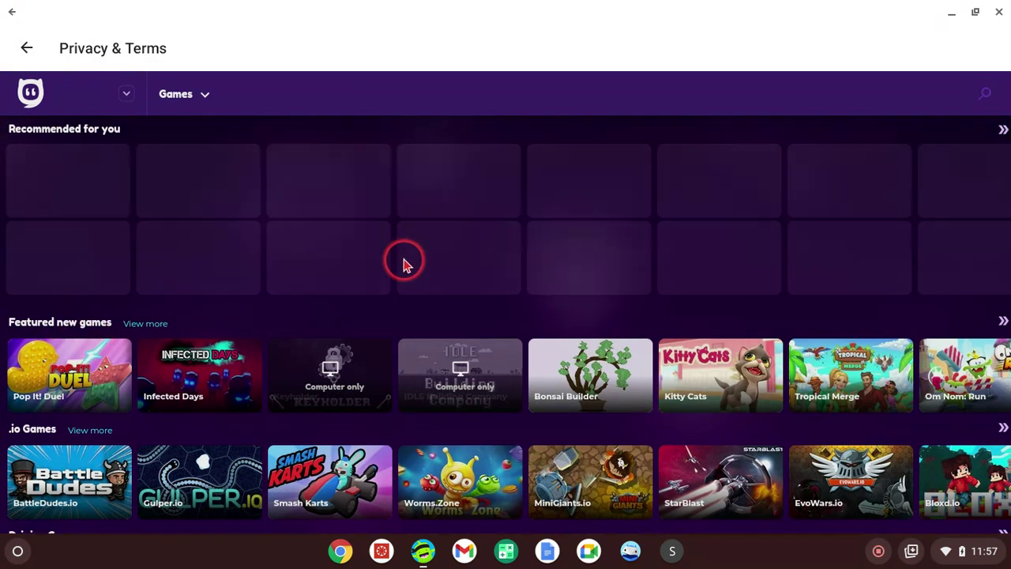
pyautogui.hotkey('alt', '-')
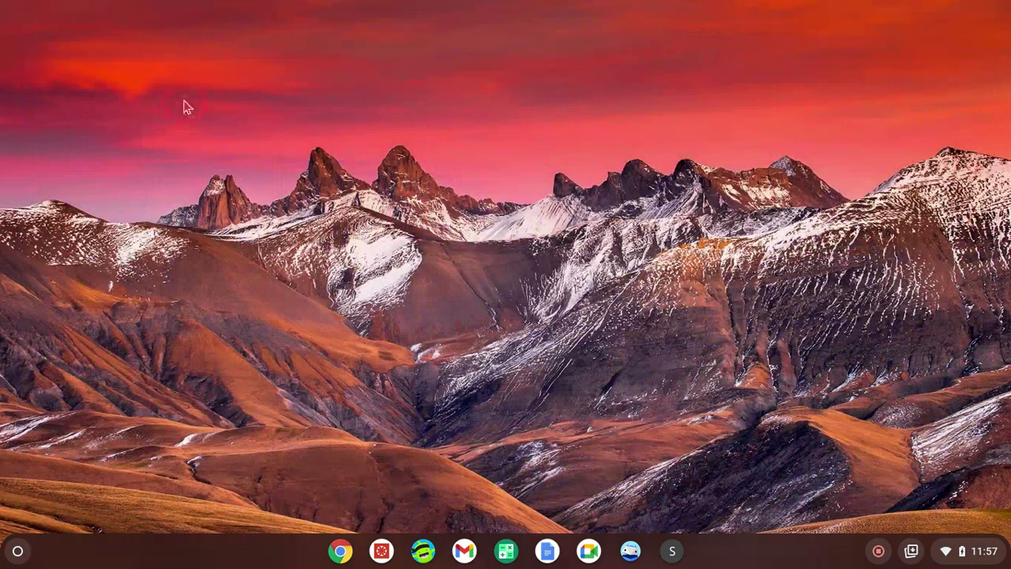